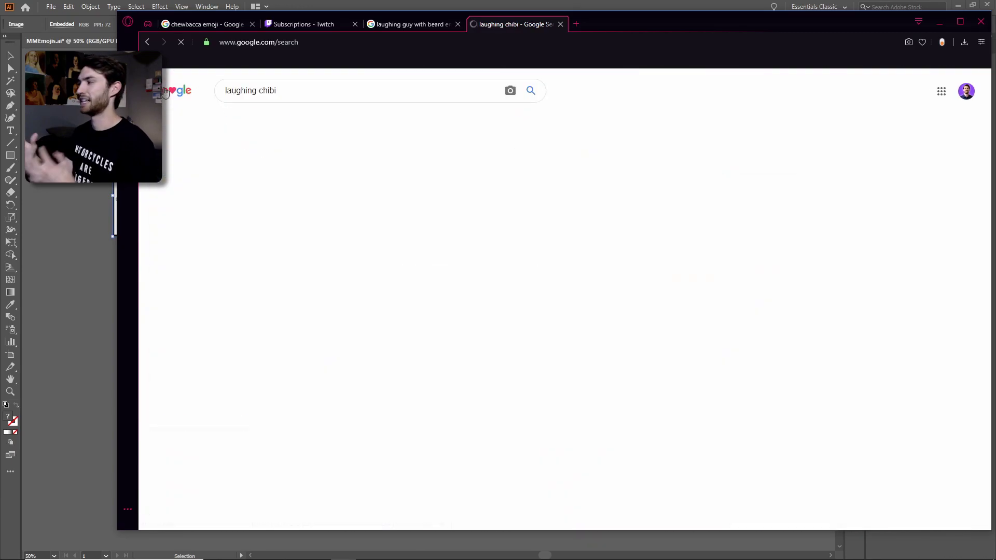
Search Google Images for laughing chibi references and preview the Easy Drawing Art chibi result
{"action": "key", "text": "Return"}
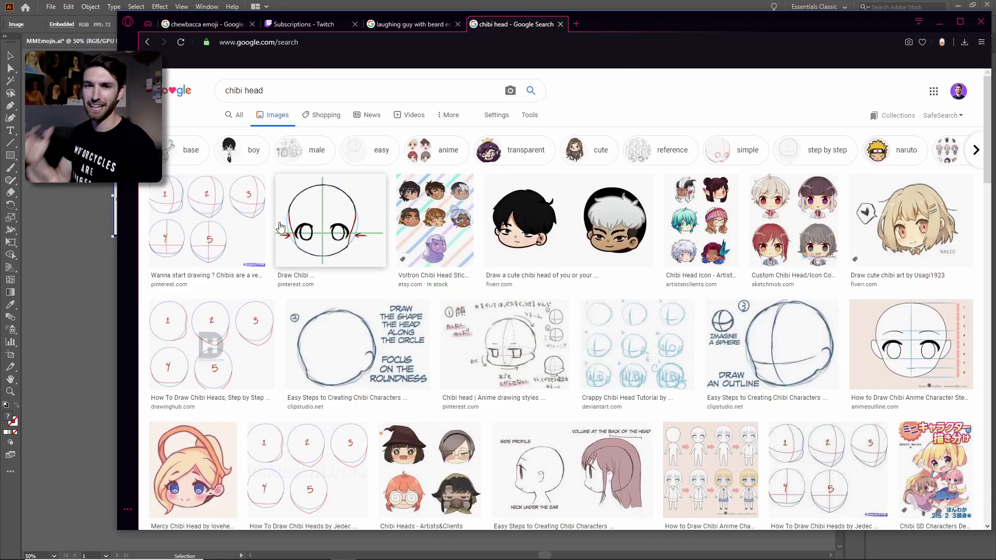
{"action": "left_click", "coordinate": [435, 221]}
{"action": "scroll", "coordinate": [869, 320], "scroll_direction": "down", "scroll_amount": 10}
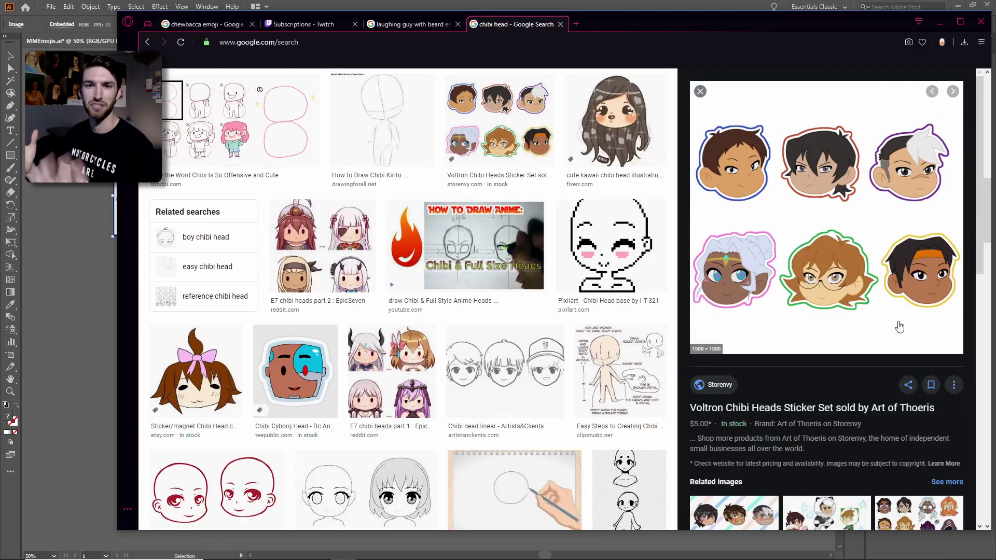
{"action": "scroll", "coordinate": [211, 166], "scroll_direction": "down", "scroll_amount": 8}
{"action": "left_click", "coordinate": [211, 166]}
{"action": "scroll", "coordinate": [211, 166], "scroll_direction": "down", "scroll_amount": 10}
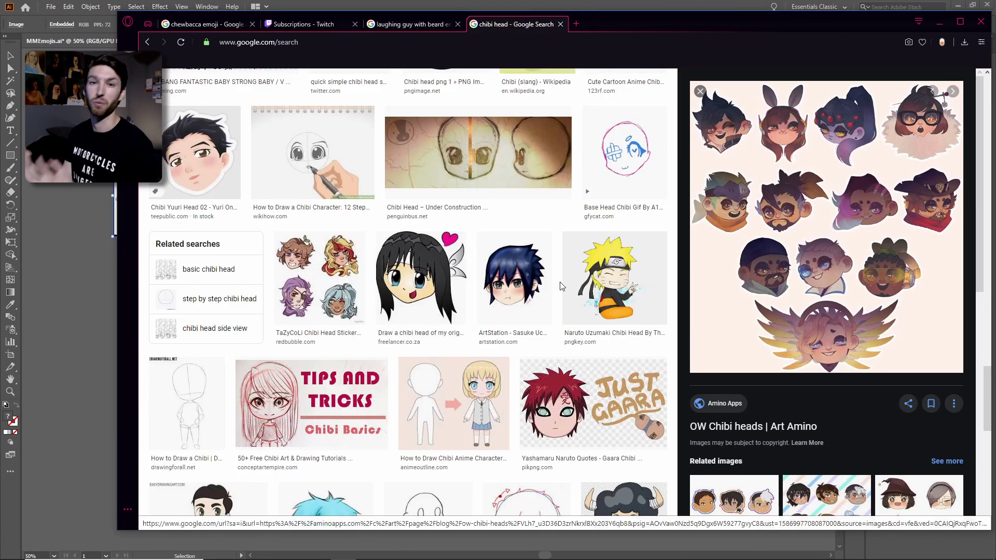
{"action": "left_click", "coordinate": [211, 166]}
Snip the chibi preview and place the clip beside the artboard
{"action": "key", "text": "super+shift+s"}
{"action": "left_click_drag", "start_coordinate": [687, 82], "coordinate": [966, 190]}
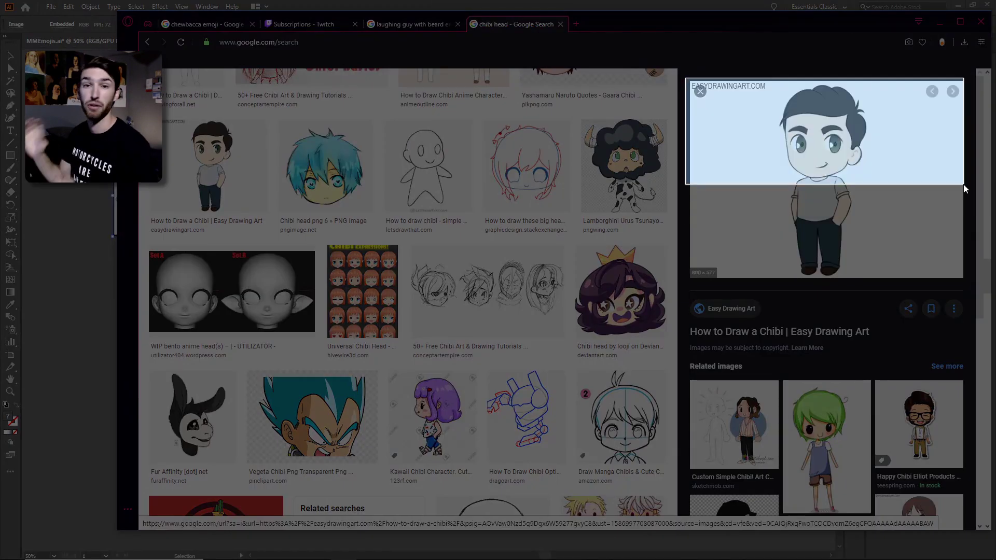
{"action": "left_click_drag", "start_coordinate": [405, 308], "coordinate": [177, 299]}
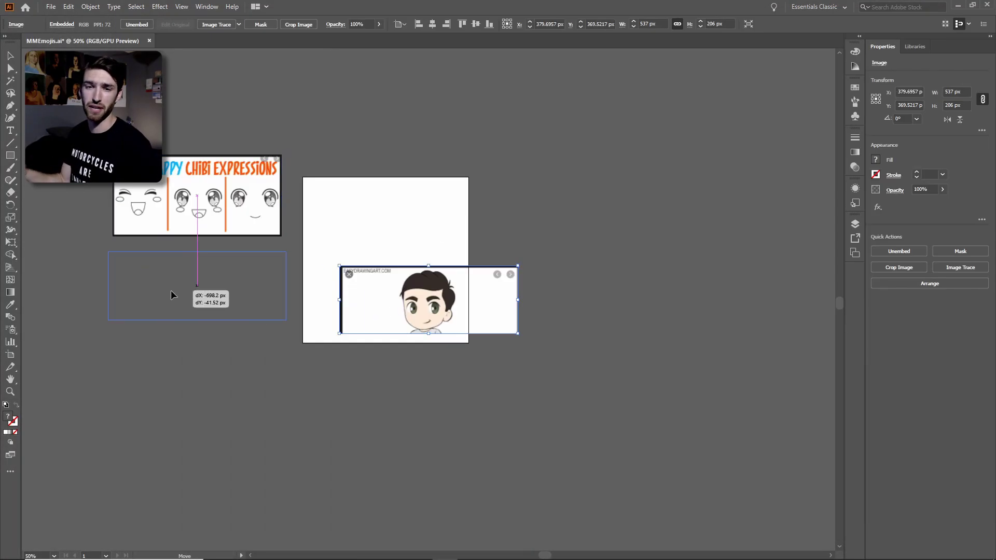
{"action": "left_click", "coordinate": [322, 343]}
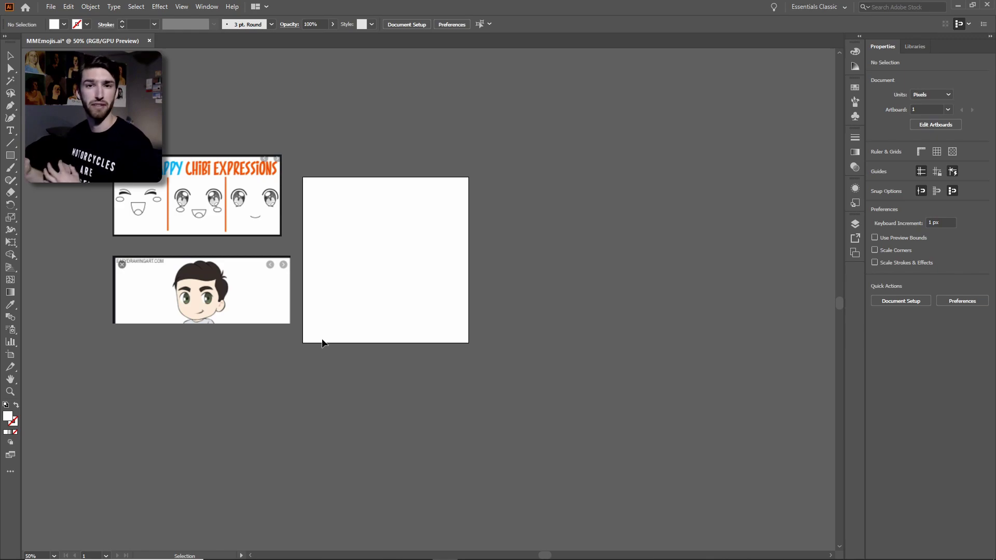
Paste a fresh copy of the chibi boy, enlarge it, and crop it to just the head
{"action": "key", "text": "ctrl+v"}
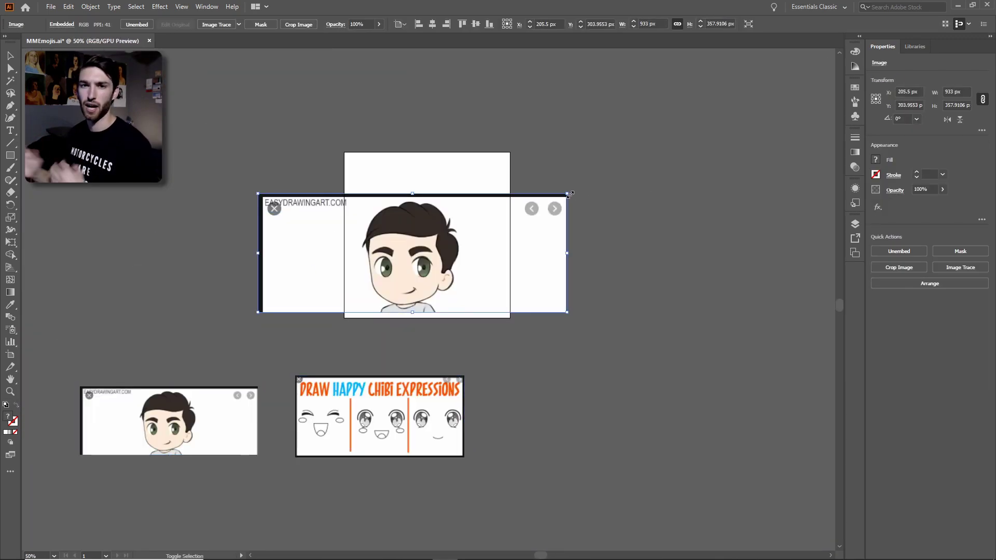
{"action": "left_click_drag", "start_coordinate": [569, 194], "coordinate": [646, 151]}
{"action": "left_click", "coordinate": [298, 24]}
{"action": "left_click_drag", "start_coordinate": [576, 232], "coordinate": [550, 232]}
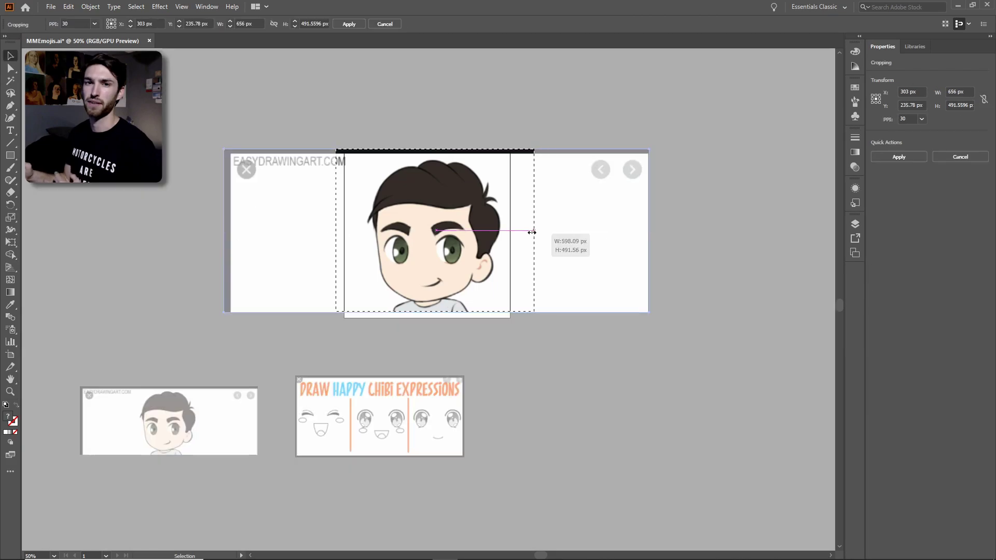
{"action": "key", "text": "Return"}
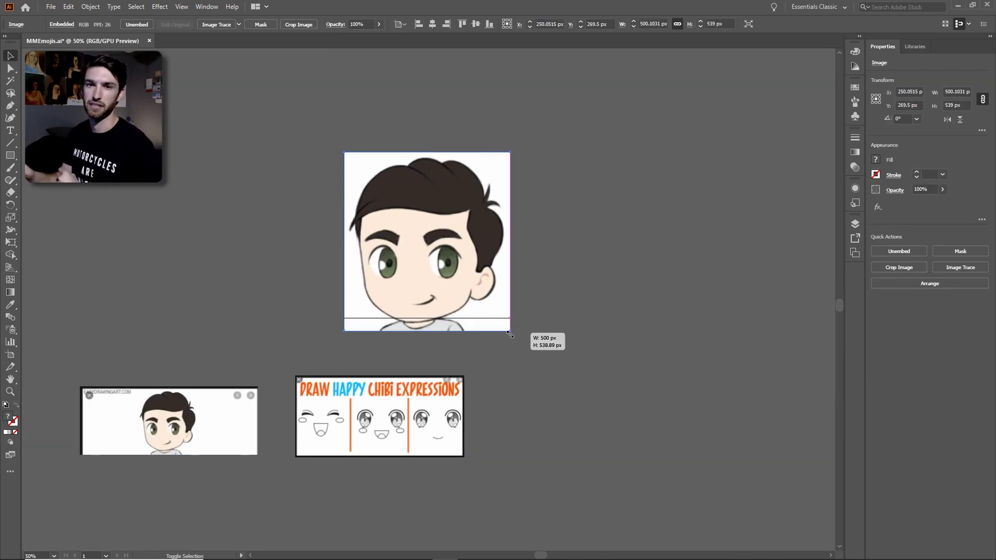
{"action": "left_click", "coordinate": [606, 352]}
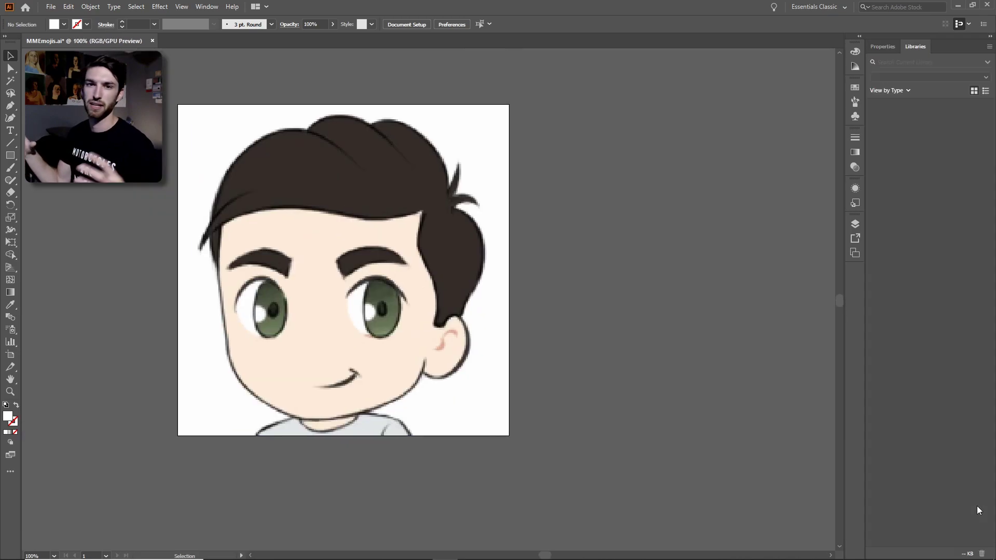
Show the Layers panel, dock it with the other panels, and add a new tracing layer
{"action": "left_click", "coordinate": [207, 7]}
{"action": "left_click", "coordinate": [306, 471]}
{"action": "left_click_drag", "start_coordinate": [727, 220], "coordinate": [823, 90]}
{"action": "left_click", "coordinate": [823, 91]}
{"action": "key", "text": "ctrl+l"}
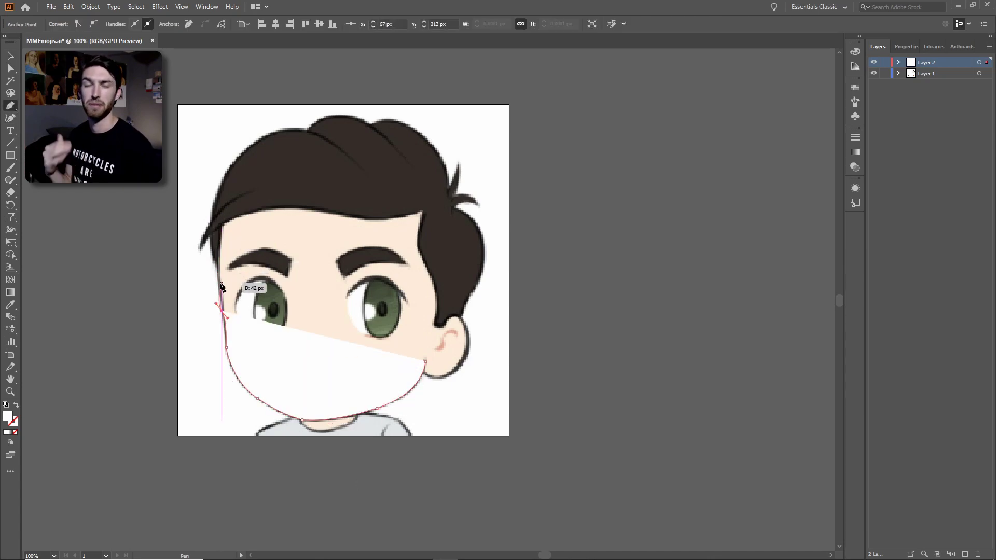
Pen-trace the head outline from the top around toward the ear
{"action": "left_click", "coordinate": [222, 223]}
{"action": "left_click", "coordinate": [278, 157]}
{"action": "left_click_drag", "start_coordinate": [395, 158], "coordinate": [414, 174]}
{"action": "left_click_drag", "start_coordinate": [451, 229], "coordinate": [452, 247]}
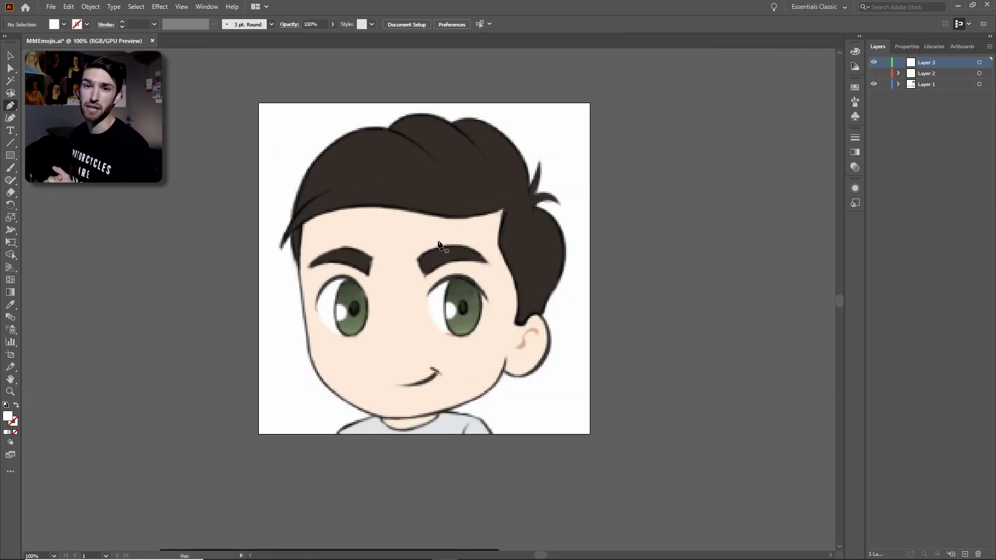
At 150% zoom, trace the hairline across the forehead and fill the hair shape brown
{"action": "key", "text": "ctrl+plus"}
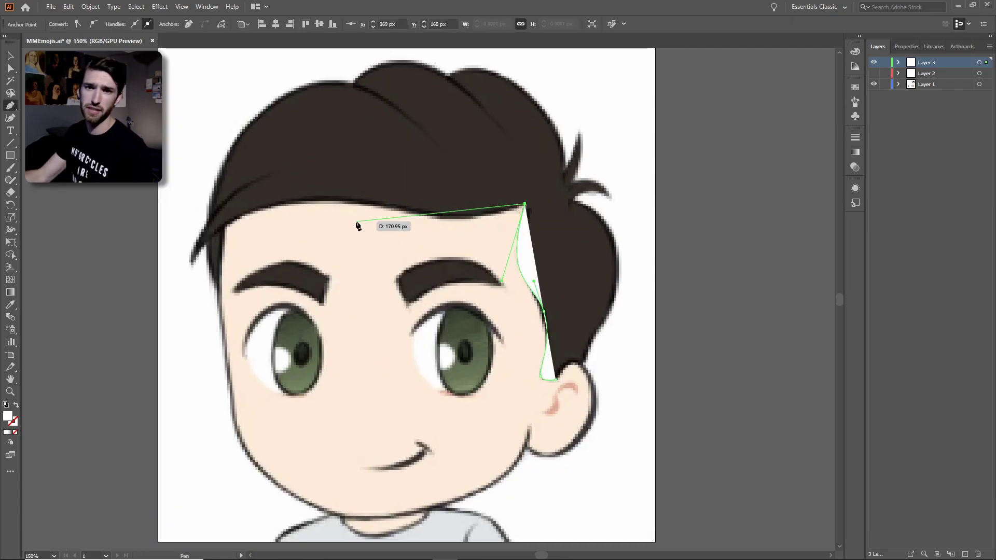
{"action": "left_click_drag", "start_coordinate": [368, 203], "coordinate": [263, 177]}
{"action": "left_click_drag", "start_coordinate": [193, 259], "coordinate": [188, 285]}
{"action": "key", "text": "ctrl+z"}
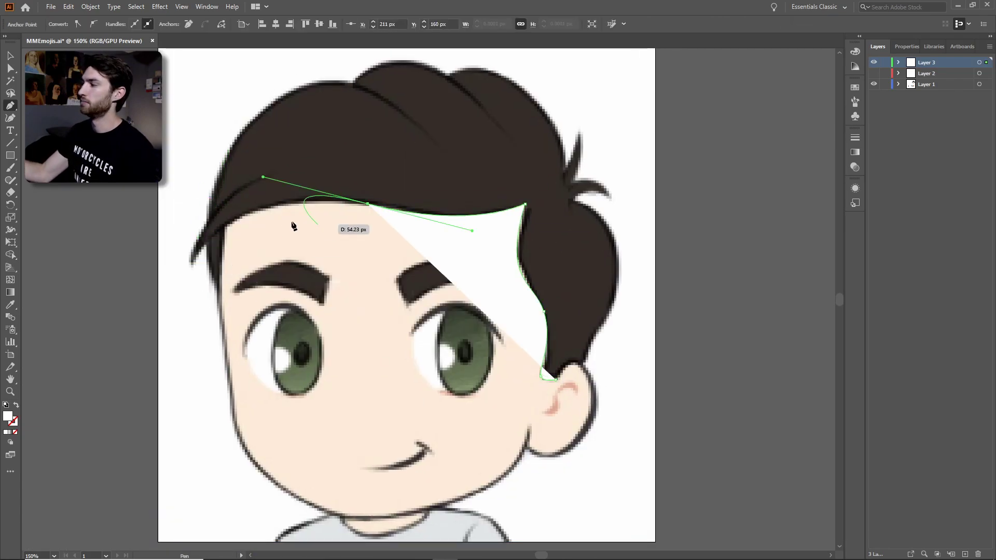
{"action": "left_click_drag", "start_coordinate": [222, 226], "coordinate": [220, 282]}
{"action": "left_click_drag", "start_coordinate": [352, 88], "coordinate": [280, 182]}
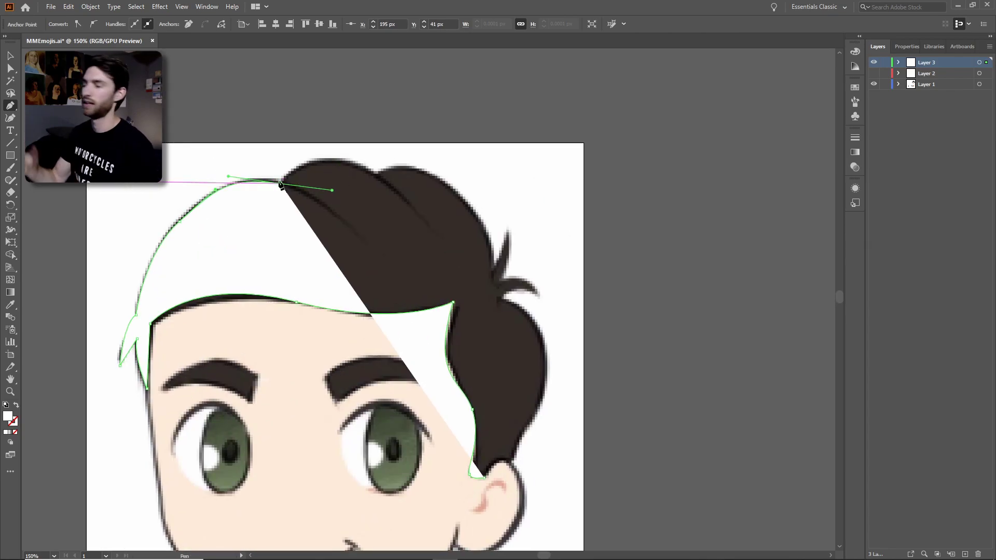
{"action": "left_click_drag", "start_coordinate": [373, 173], "coordinate": [512, 245]}
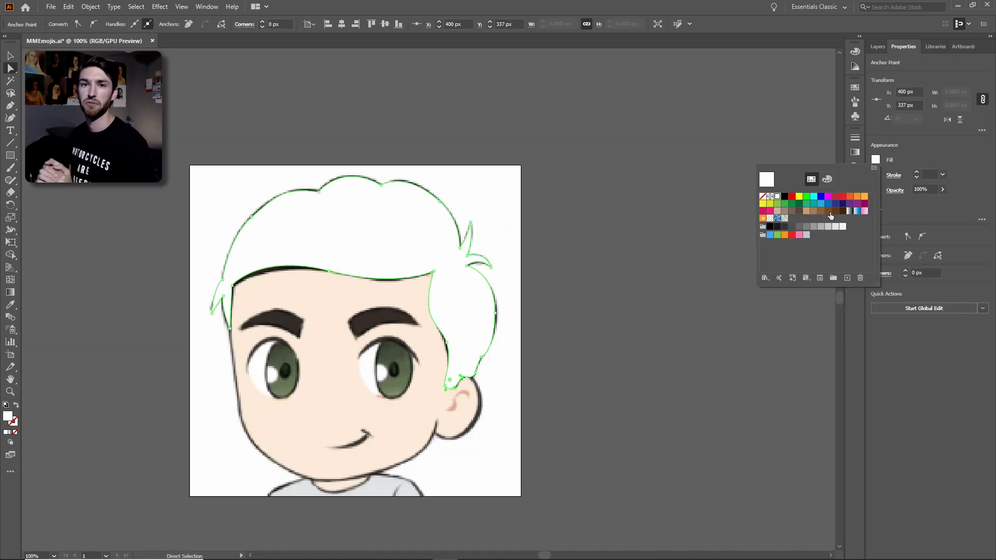
{"action": "left_click", "coordinate": [830, 211]}
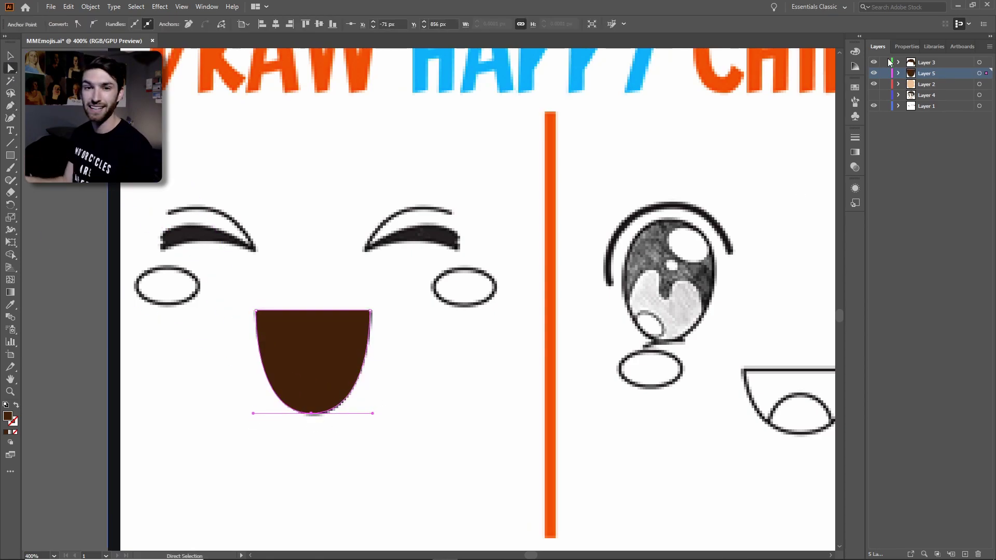
Remove the mouth's fill and draw the tongue arc inside it
{"action": "left_click", "coordinate": [906, 46]}
{"action": "left_click", "coordinate": [876, 160]}
{"action": "left_click", "coordinate": [765, 177]}
{"action": "left_click_drag", "start_coordinate": [284, 430], "coordinate": [284, 431]}
{"action": "left_click_drag", "start_coordinate": [342, 399], "coordinate": [343, 404]}
Scale the mouth down onto the face and rotate it back upright
{"action": "left_click", "coordinate": [293, 338]}
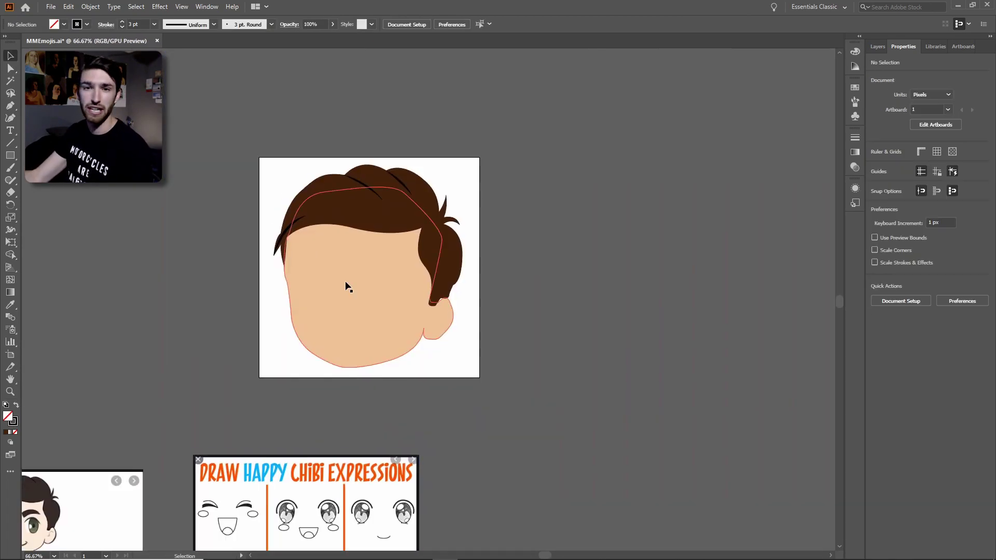
{"action": "left_click_drag", "start_coordinate": [349, 285], "coordinate": [564, 236]}
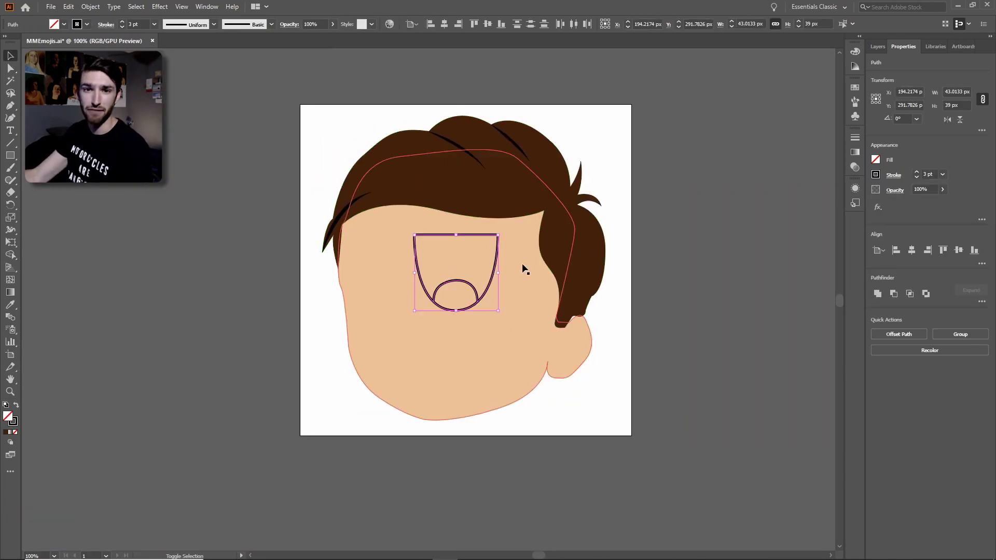
{"action": "left_click_drag", "start_coordinate": [459, 348], "coordinate": [454, 402]}
{"action": "left_click", "coordinate": [445, 473]}
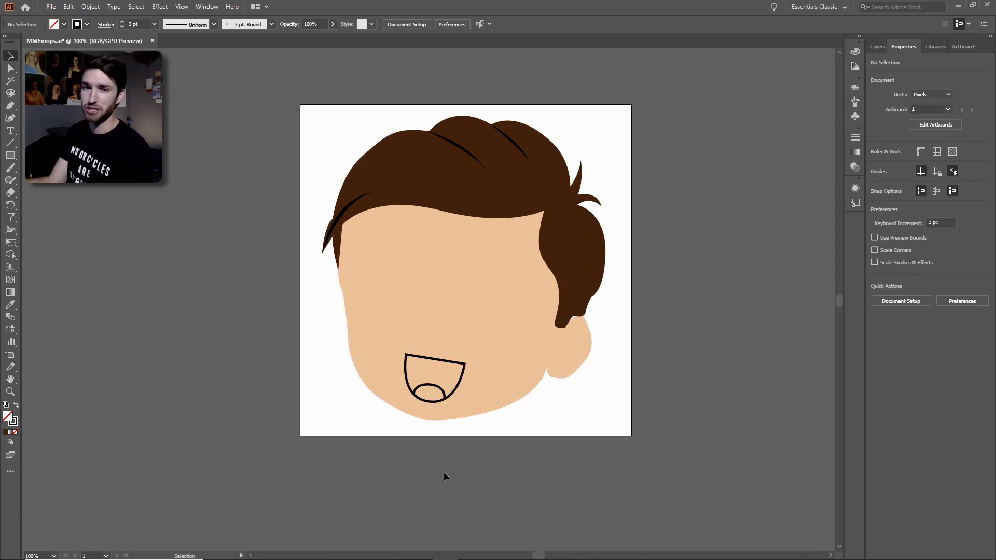
{"action": "scroll", "coordinate": [449, 307], "scroll_direction": "up", "scroll_amount": 1}
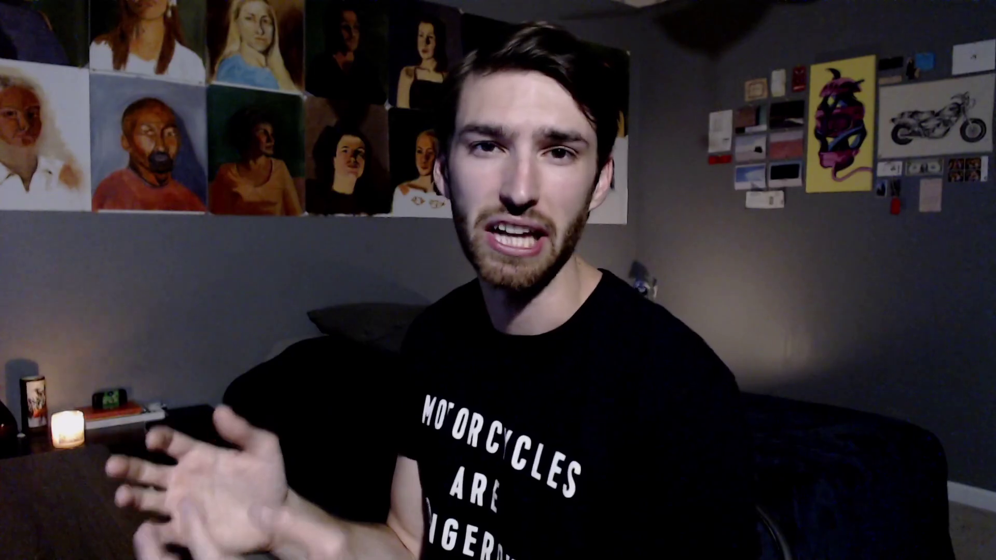
Raise the eye arc into a closed smiling curve
{"action": "left_click_drag", "start_coordinate": [432, 270], "coordinate": [438, 234]}
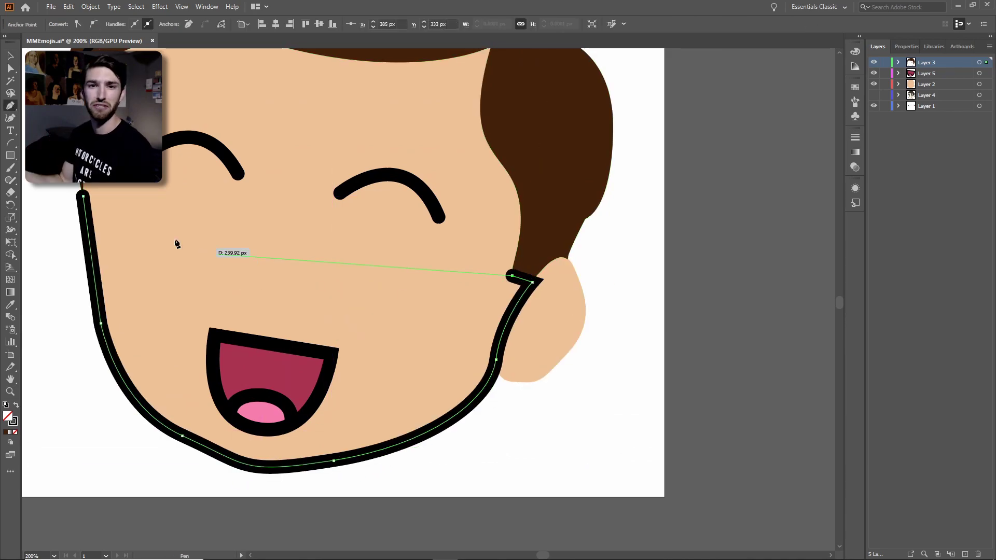
Outline the beard along the jaw, recolour the mouth red, and adjust the beard's cheek curve
{"action": "left_click_drag", "start_coordinate": [172, 306], "coordinate": [23, 304]}
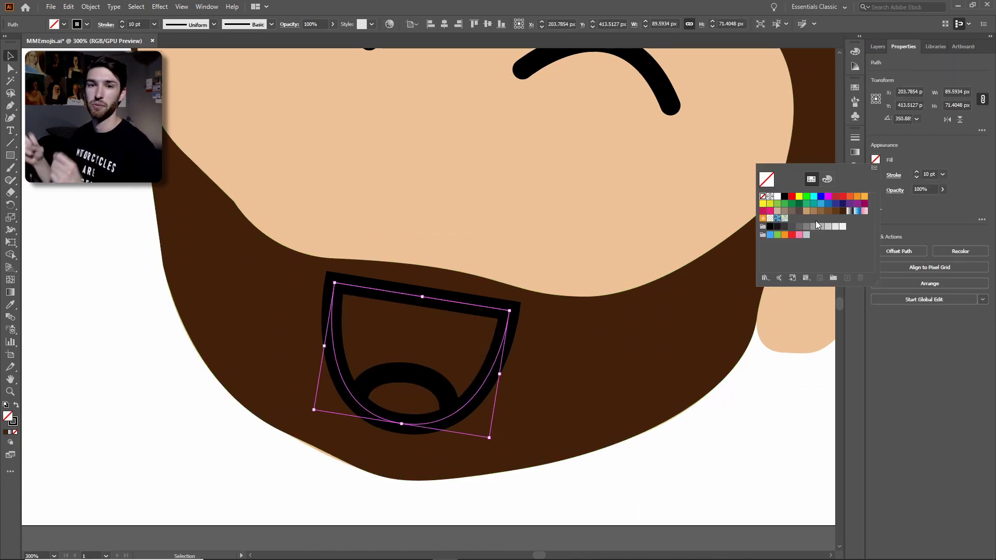
{"action": "left_click", "coordinate": [792, 210]}
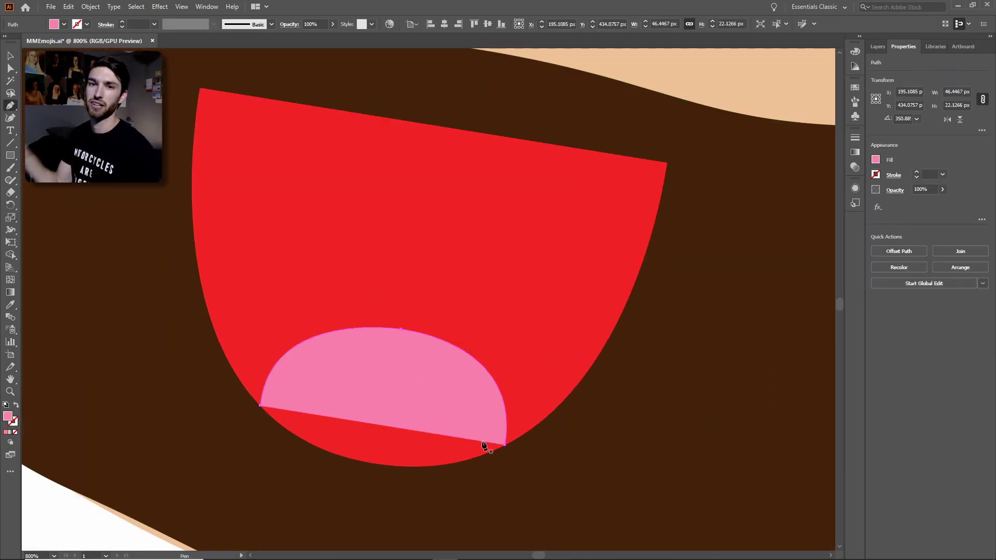
{"action": "left_click_drag", "start_coordinate": [260, 405], "coordinate": [202, 328]}
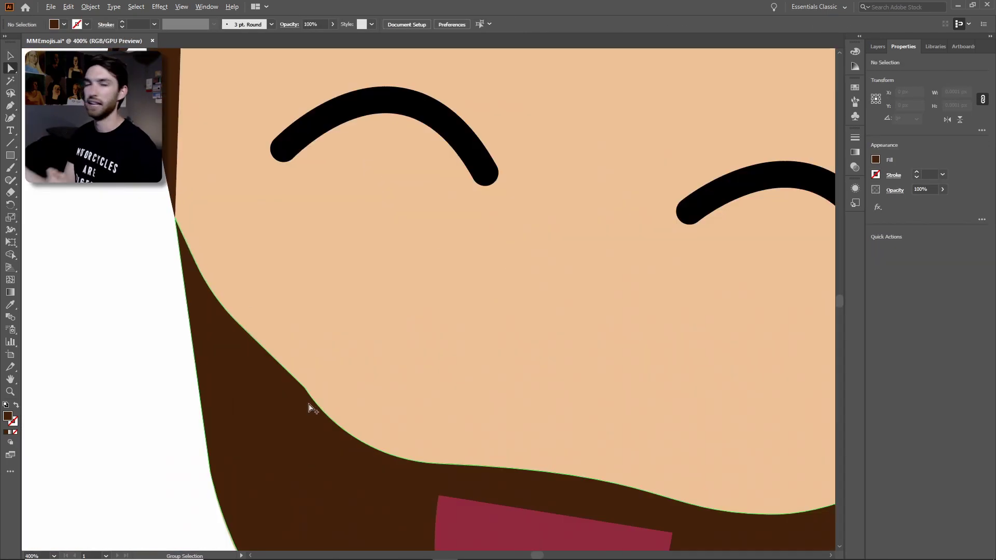
{"action": "left_click", "coordinate": [304, 388]}
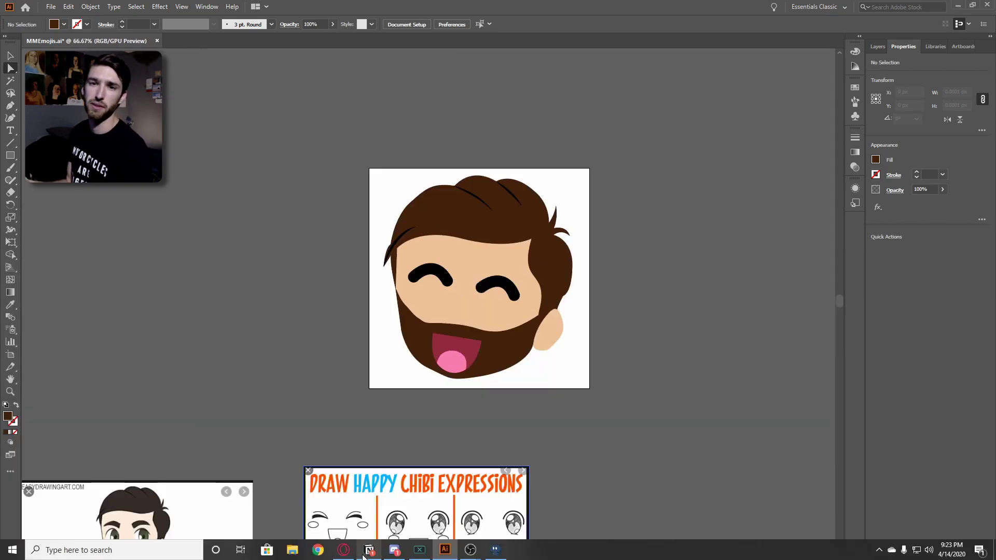
Switch to the browser's emote settings tab and zoom the page to 80%
{"action": "key", "text": "alt+Tab"}
{"action": "key", "text": "ctrl+Tab"}
{"action": "key", "text": "ctrl+minus"}
{"action": "key", "text": "ctrl+minus"}
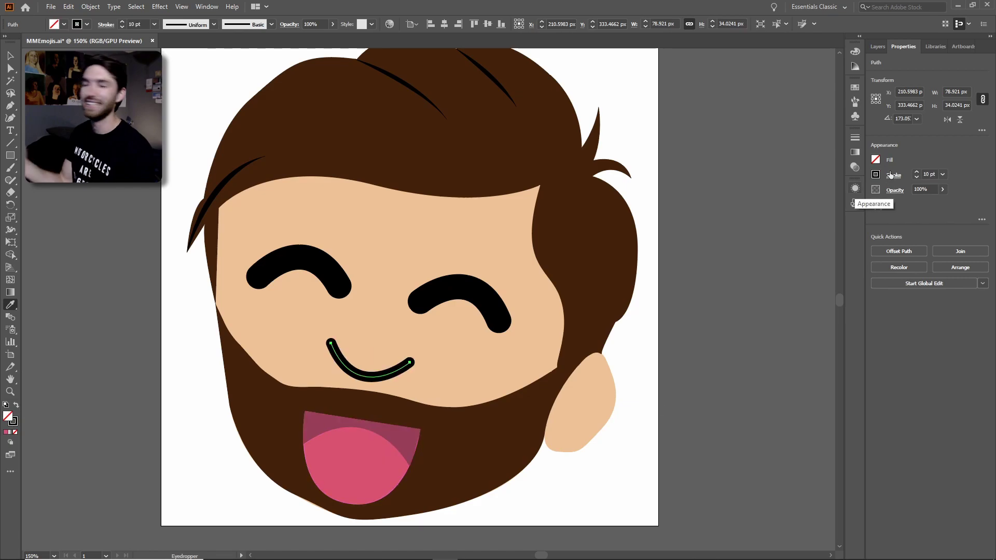
Colour the smile line's stroke pink and set the view to 100%
{"action": "left_click", "coordinate": [885, 178]}
{"action": "left_click", "coordinate": [762, 223]}
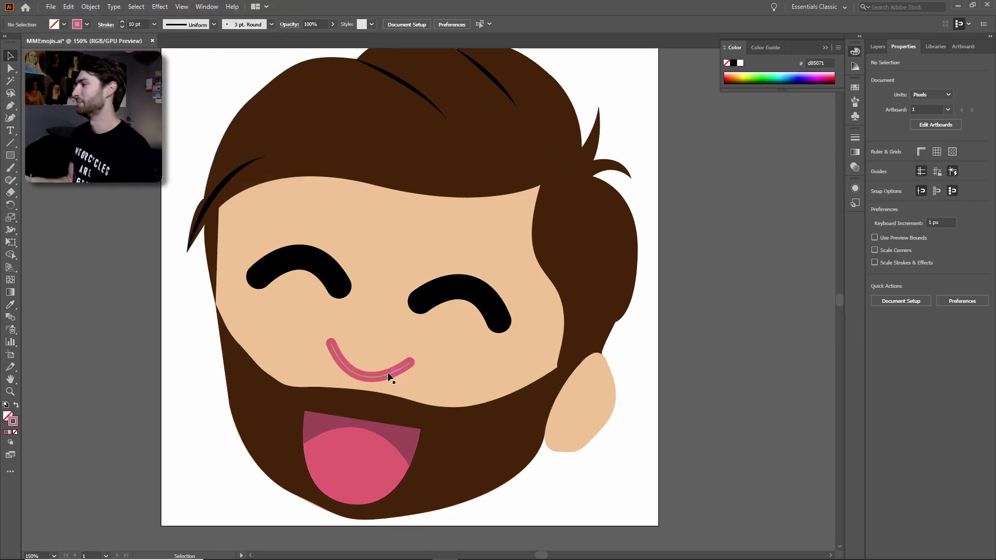
{"action": "key", "text": "super"}
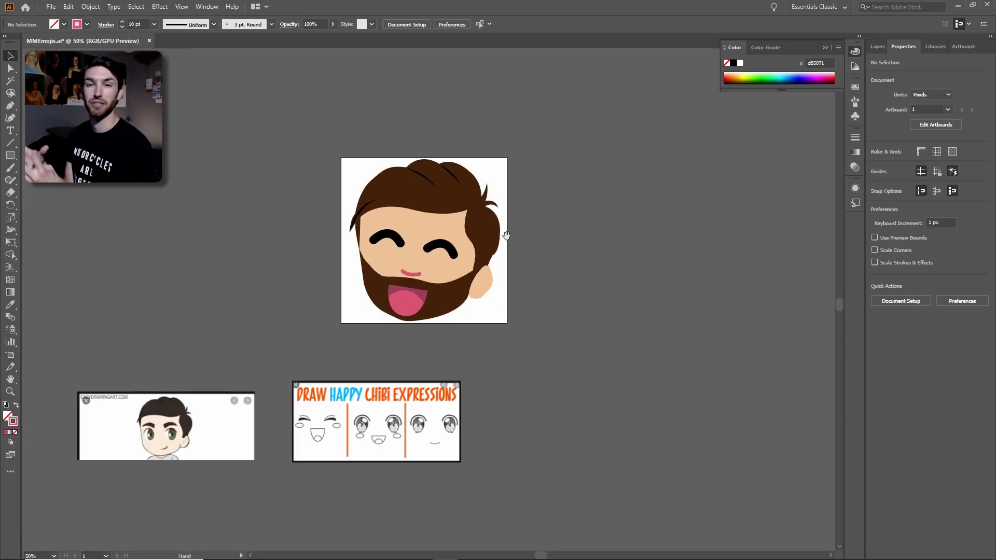
{"action": "key", "text": "ctrl+1"}
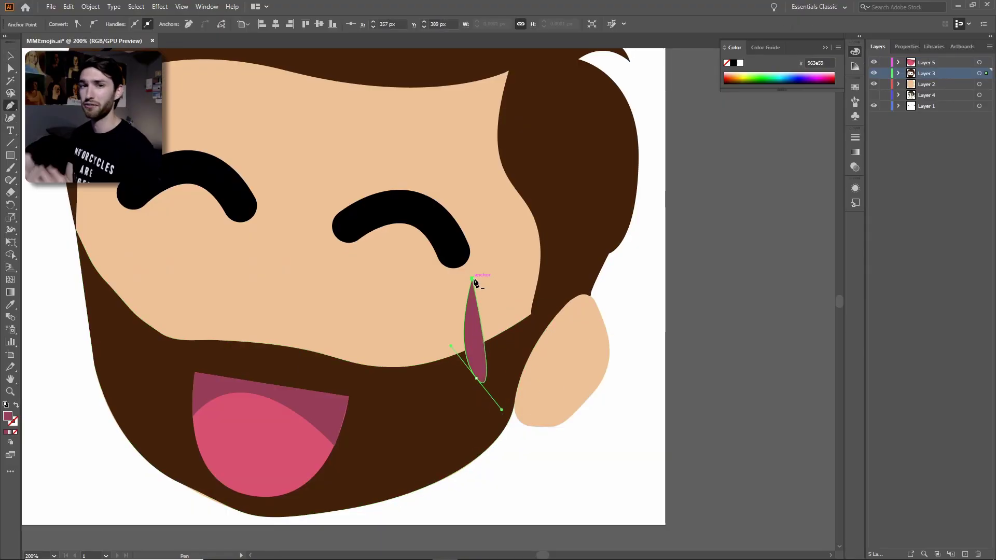
Round the teardrop's bottom and fill it light blue 5db9ce
{"action": "left_click_drag", "start_coordinate": [530, 371], "coordinate": [509, 402]}
{"action": "double_click", "coordinate": [8, 416]}
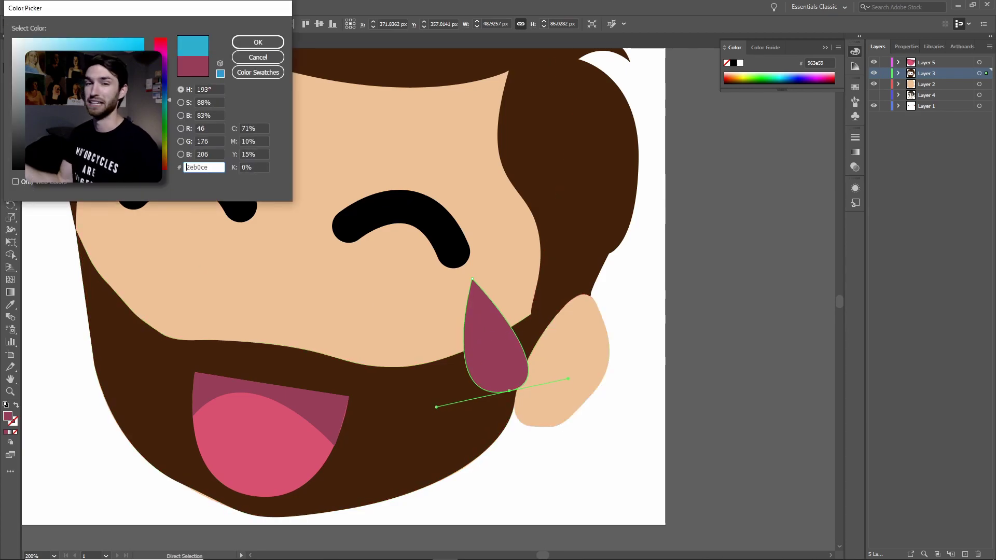
{"action": "left_click", "coordinate": [258, 40]}
Copy the teardrop beside the left eye and enlarge it, then view the artboard at 100%
{"action": "key", "text": "v"}
{"action": "left_click_drag", "start_coordinate": [495, 337], "coordinate": [660, 366], "text": "alt"}
{"action": "key", "text": "ctrl+minus"}
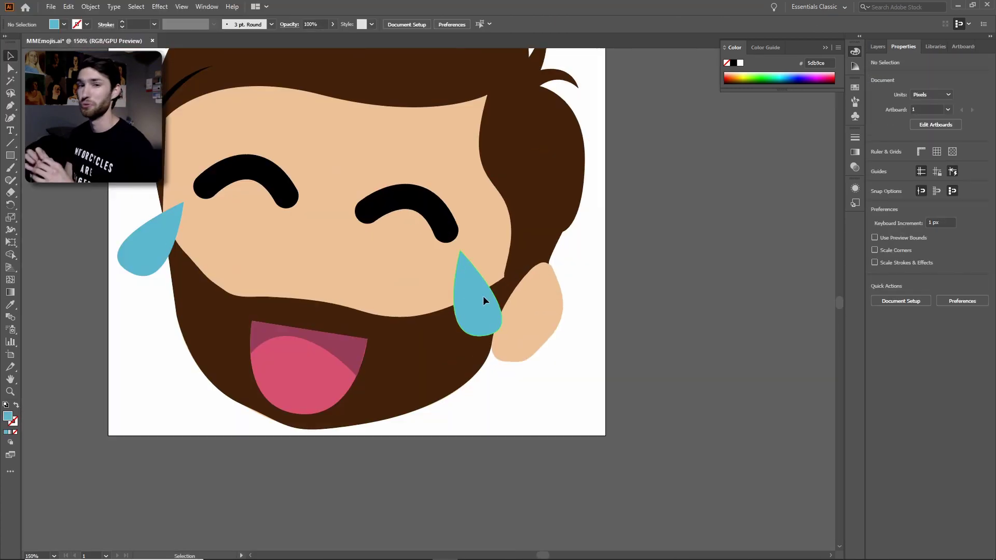
{"action": "left_click_drag", "start_coordinate": [168, 260], "coordinate": [180, 244]}
{"action": "left_click_drag", "start_coordinate": [168, 192], "coordinate": [168, 192]}
{"action": "left_click", "coordinate": [598, 232]}
{"action": "key", "text": "ctrl+1"}
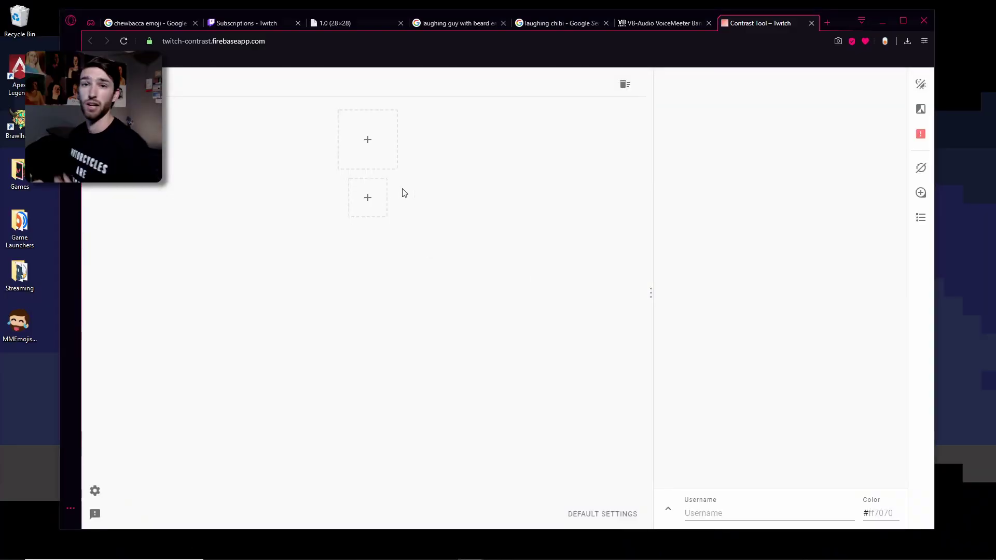
Export the emoji as a PNG and load it into the contrast checker
{"action": "left_click", "coordinate": [391, 193]}
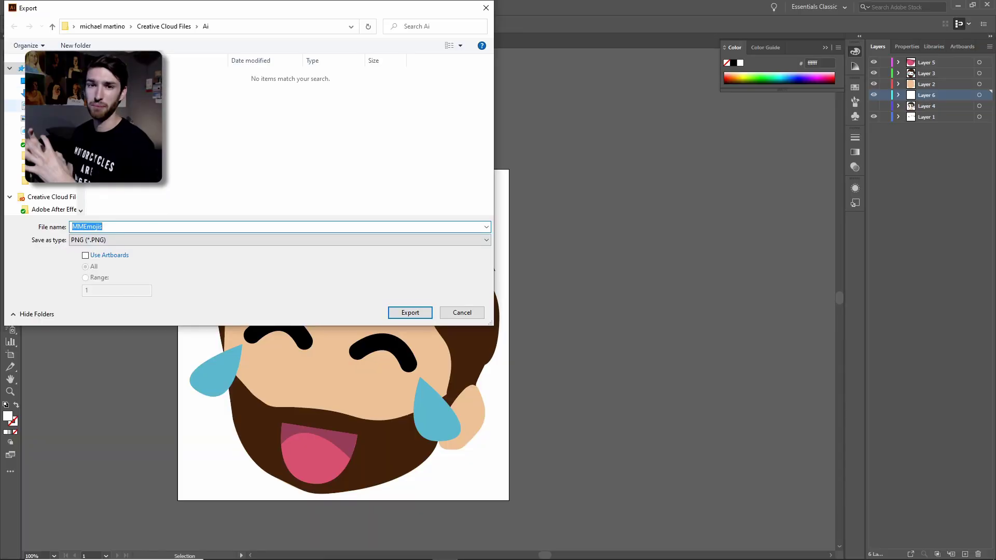
{"action": "key", "text": "Return"}
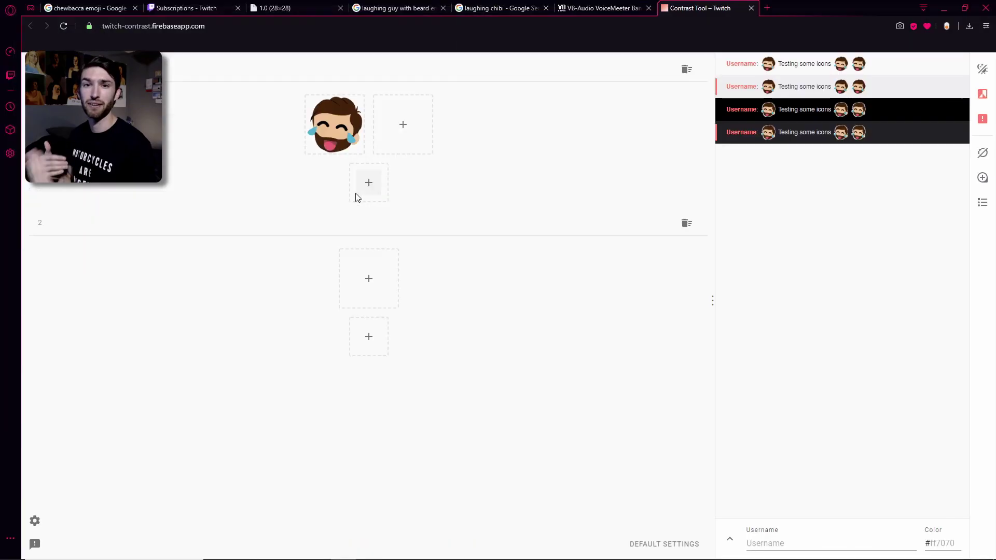
{"action": "right_click", "coordinate": [397, 384]}
{"action": "key", "text": "Escape"}
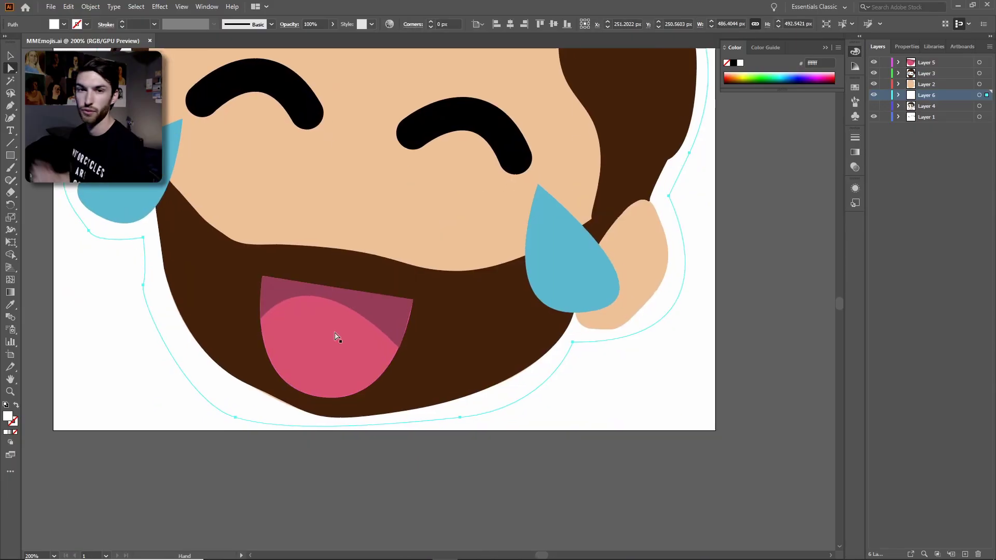
Move the outline's bottom anchor onto the intersection and pull a curve handle from its right anchor
{"action": "left_click_drag", "start_coordinate": [260, 422], "coordinate": [478, 415]}
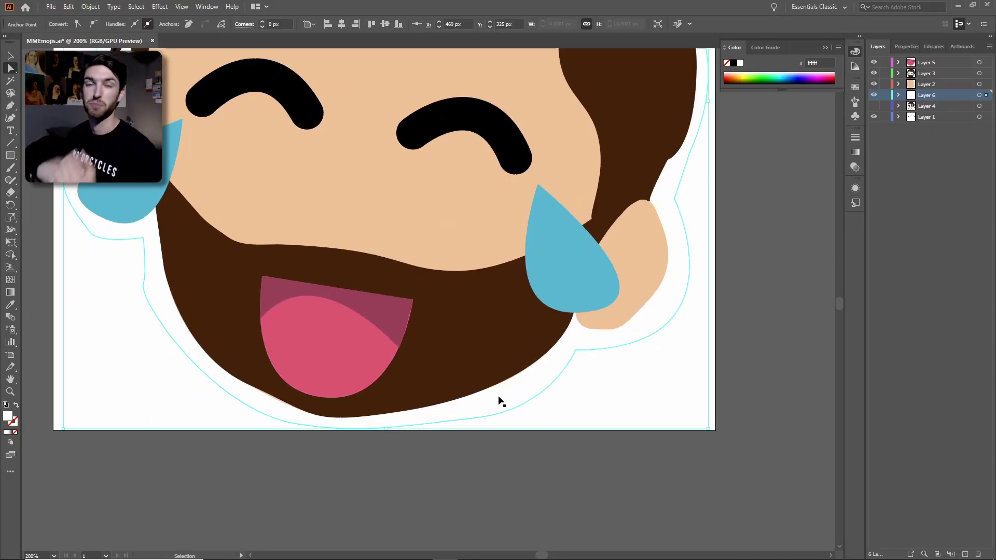
{"action": "left_click_drag", "start_coordinate": [576, 350], "coordinate": [746, 351]}
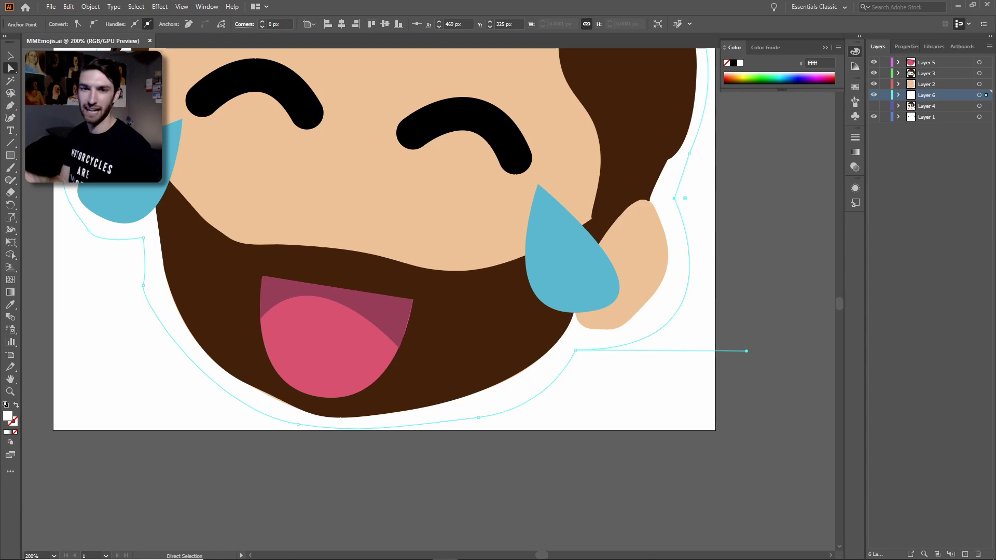
{"action": "key", "text": "ctrl+minus"}
{"action": "key", "text": "ctrl+minus"}
{"action": "key", "text": "ctrl+minus"}
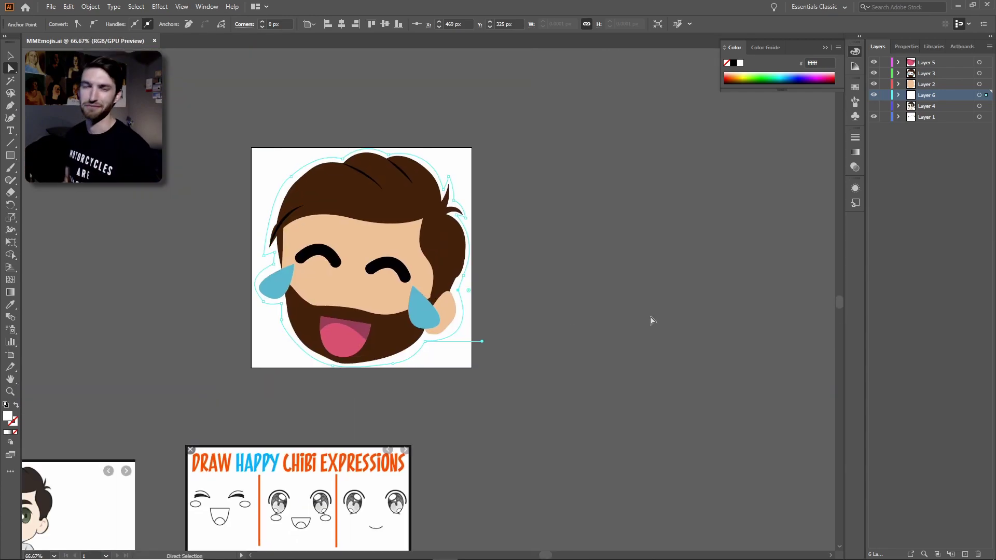
{"action": "left_click", "coordinate": [556, 278]}
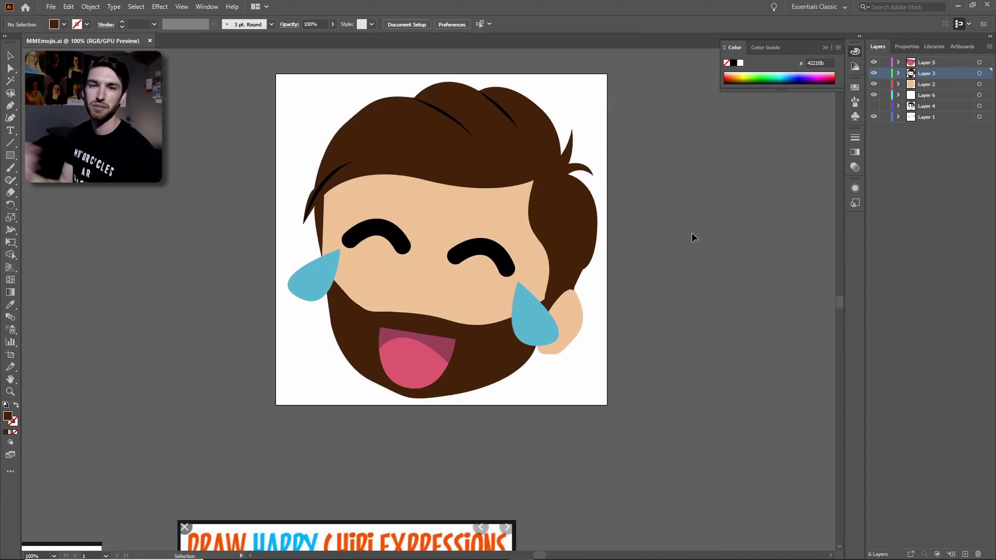
{"action": "key", "text": "ctrl+a"}
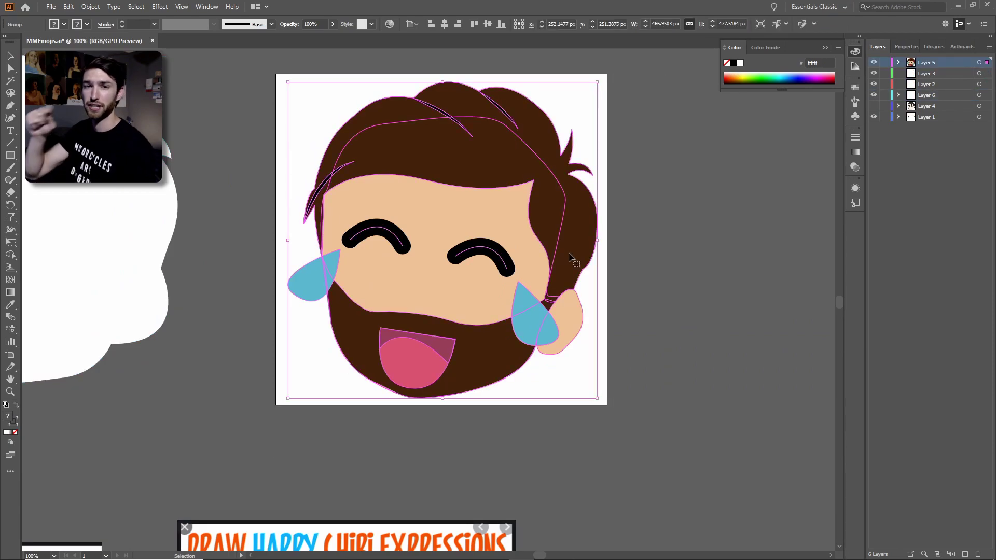
{"action": "left_click", "coordinate": [569, 253]}
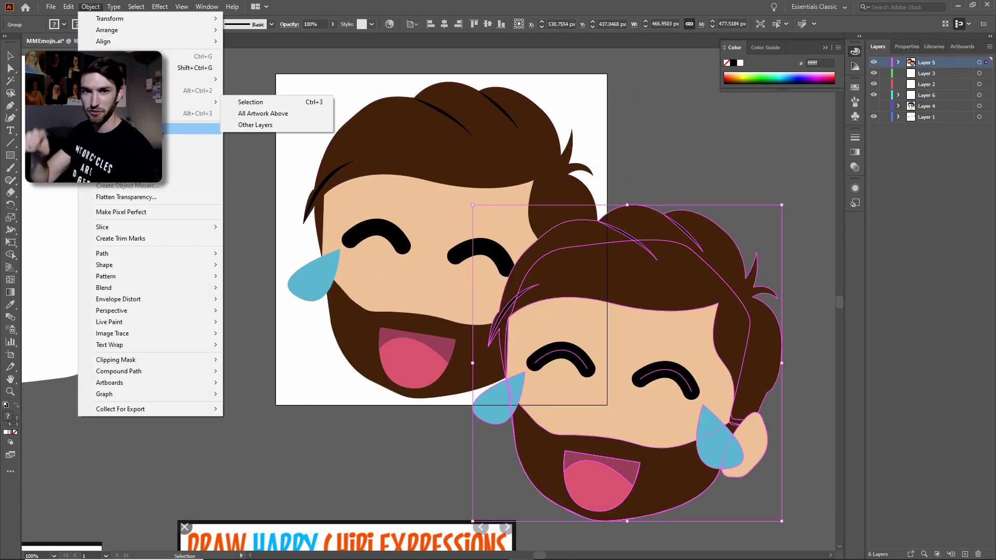
Rasterize a copy of the face, move it aside, and turn it solid white
{"action": "left_click", "coordinate": [122, 178]}
{"action": "left_click", "coordinate": [151, 201]}
{"action": "left_click_drag", "start_coordinate": [633, 450], "coordinate": [697, 381]}
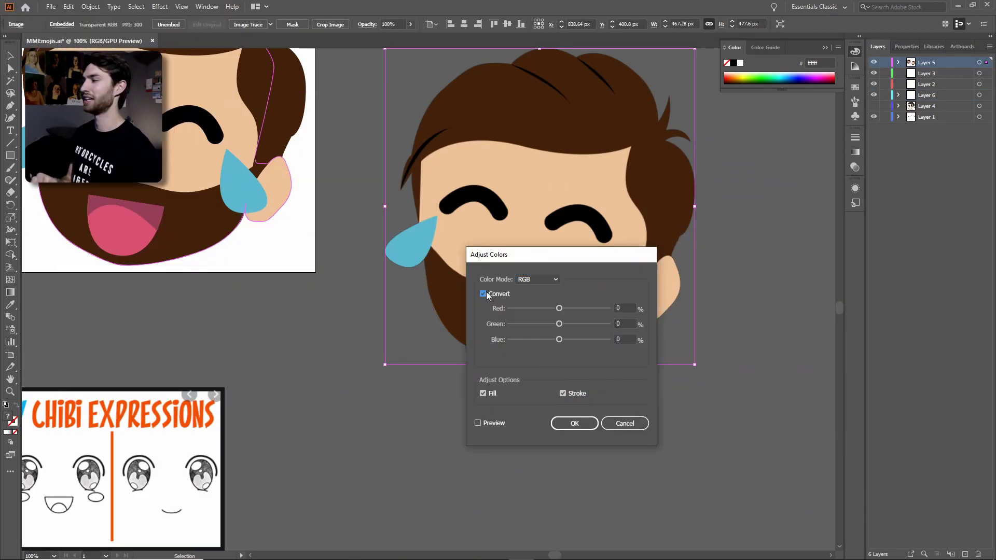
{"action": "key", "text": "Return"}
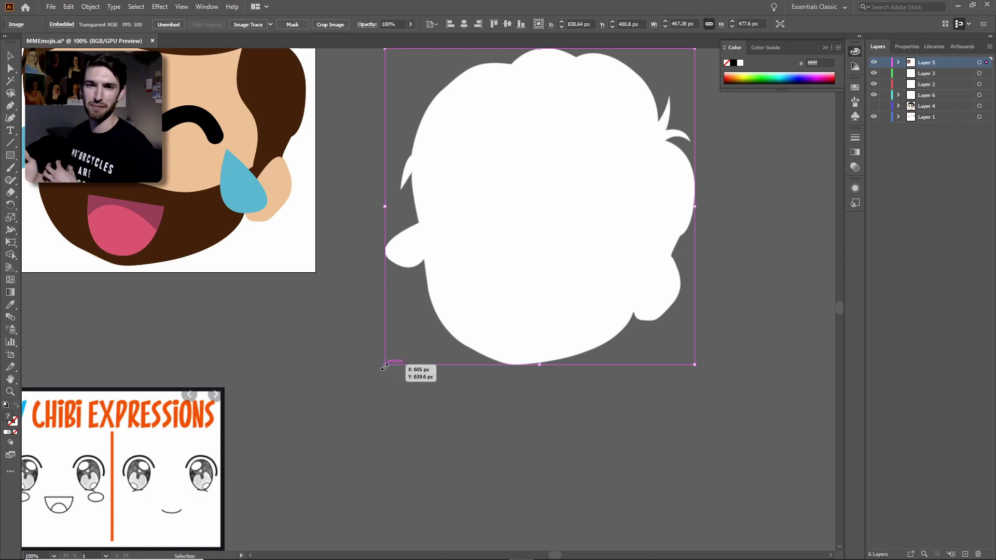
Enlarge the white silhouette and set the face on top so it forms a border
{"action": "left_click_drag", "start_coordinate": [384, 366], "coordinate": [352, 387]}
{"action": "left_click_drag", "start_coordinate": [182, 172], "coordinate": [552, 290]}
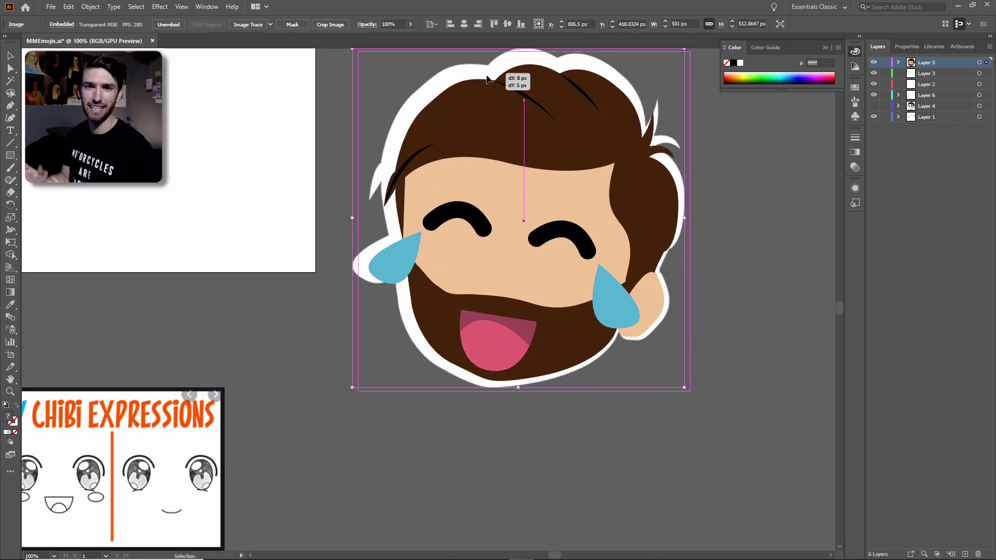
{"action": "left_click_drag", "start_coordinate": [352, 217], "coordinate": [365, 233]}
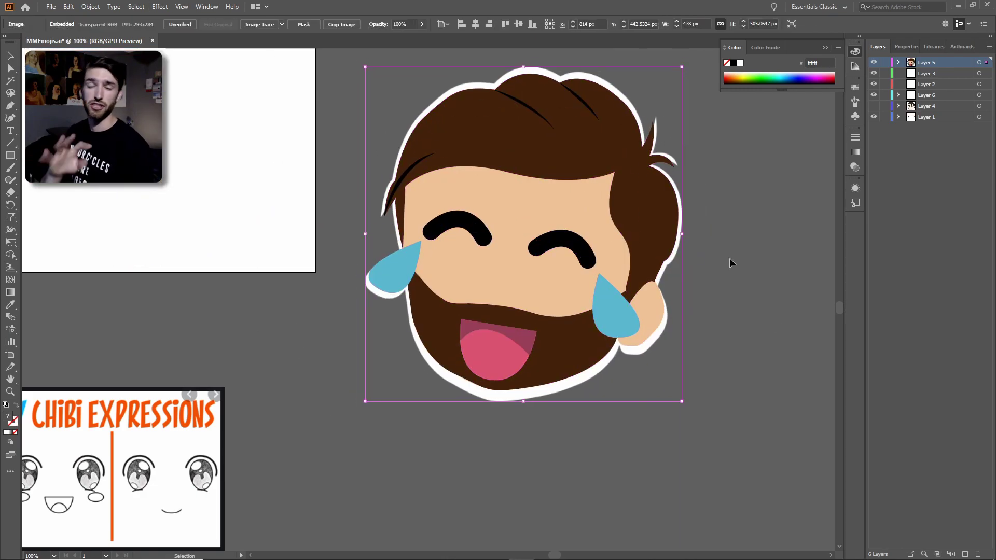
{"action": "left_click", "coordinate": [90, 6]}
{"action": "left_click", "coordinate": [523, 288]}
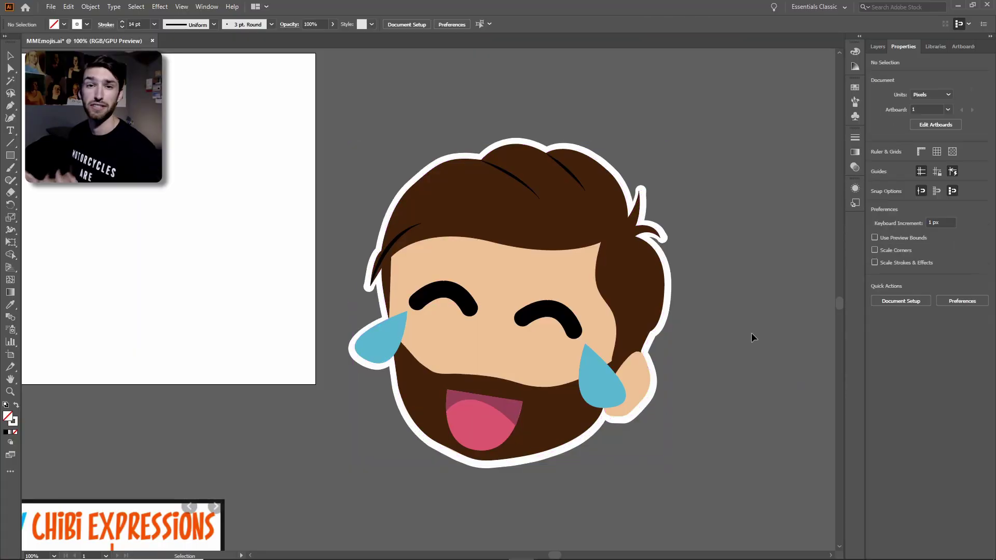
Select the emoji, zoom to 100%, and preview the artboard in Presentation Mode
{"action": "left_click", "coordinate": [528, 356]}
{"action": "key", "text": "ctrl+1"}
{"action": "key", "text": "alt+v"}
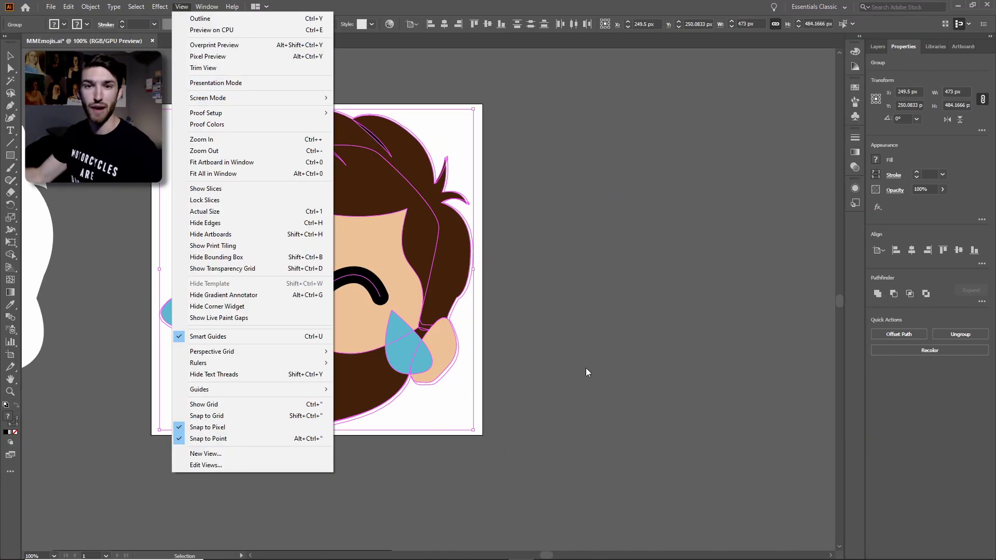
{"action": "left_click", "coordinate": [588, 372]}
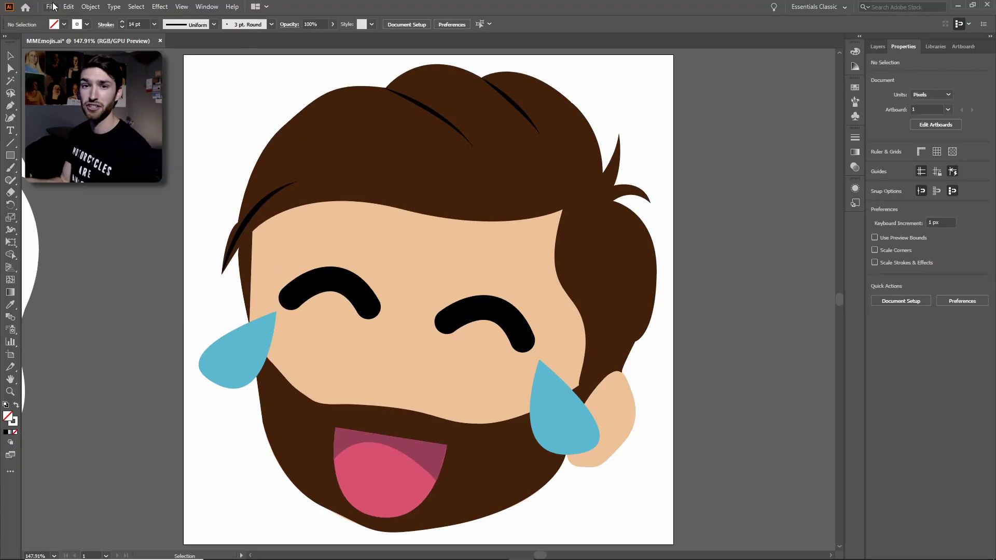
{"action": "left_click", "coordinate": [206, 128]}
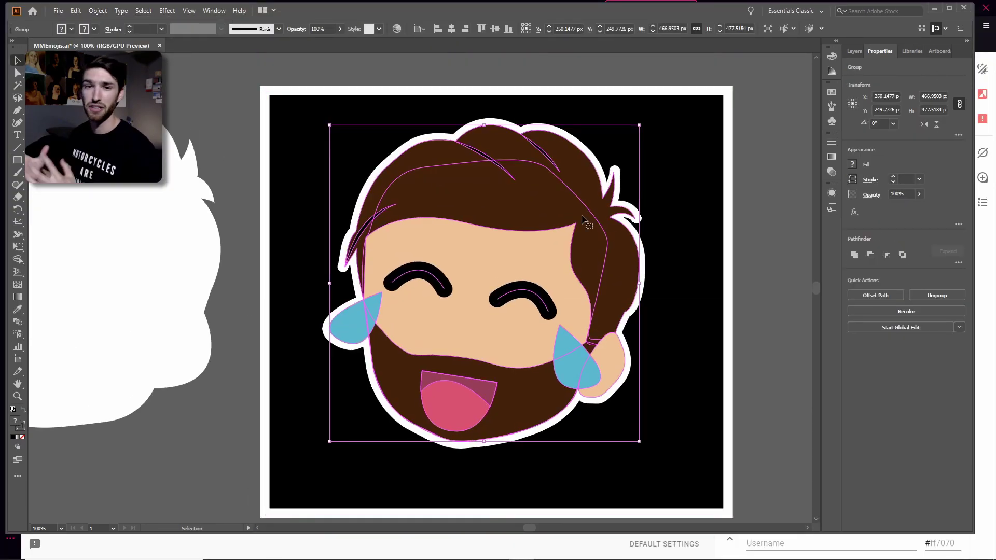
{"action": "left_click", "coordinate": [188, 11]}
{"action": "left_click", "coordinate": [218, 85]}
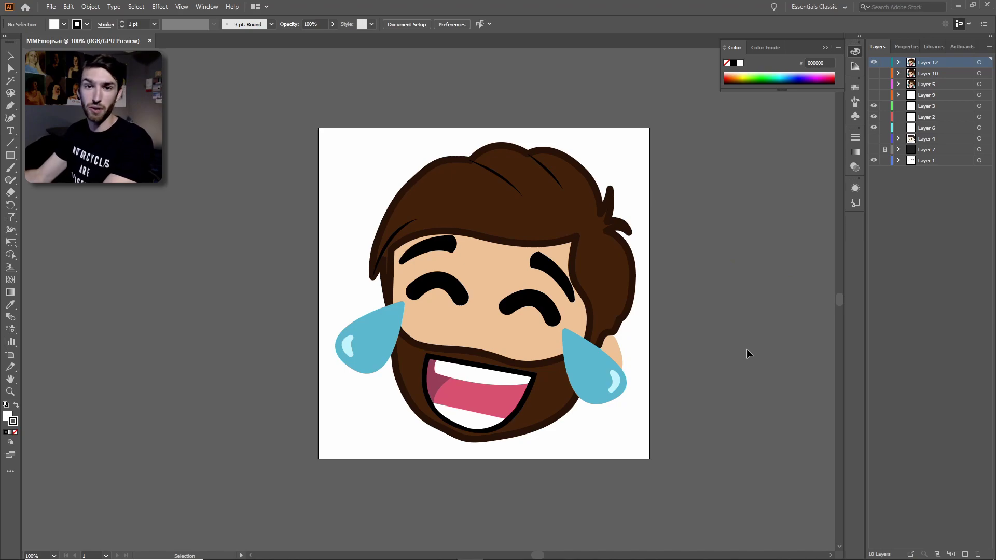
Show Layer 7's dark background and sticker border, then pan the emoji back into view
{"action": "scroll", "coordinate": [754, 284], "scroll_direction": "right", "scroll_amount": 2}
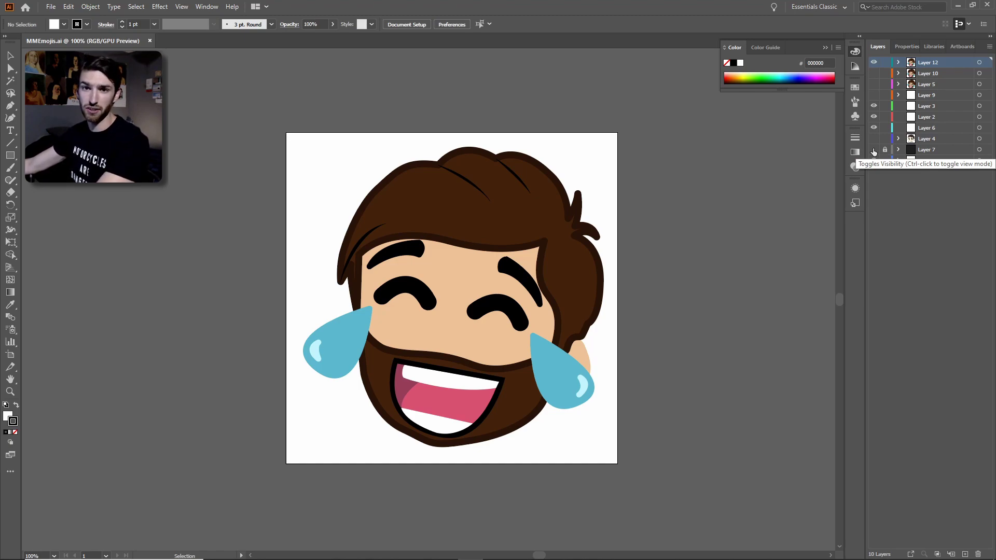
{"action": "left_click", "coordinate": [873, 150]}
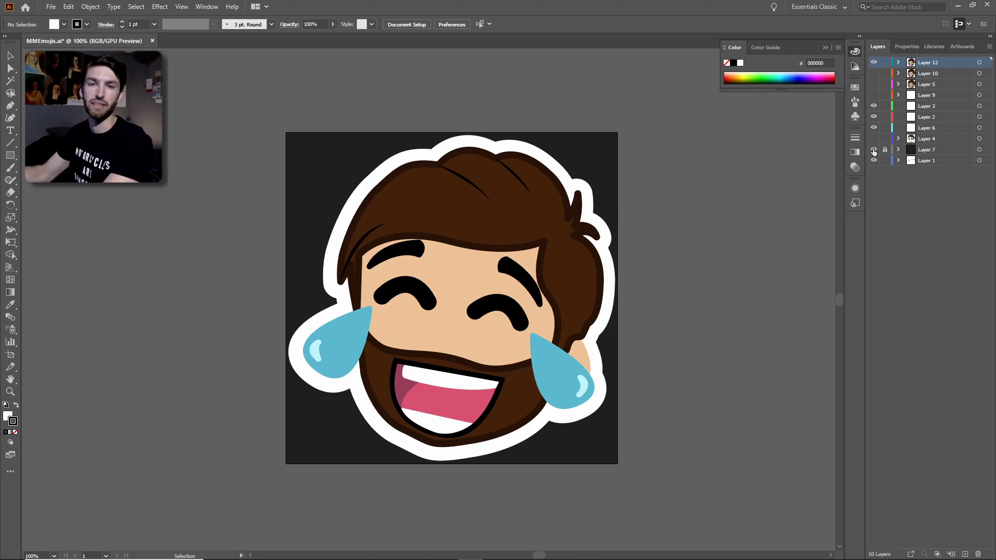
{"action": "key", "text": "h"}
{"action": "left_click_drag", "start_coordinate": [747, 152], "coordinate": [682, 172]}
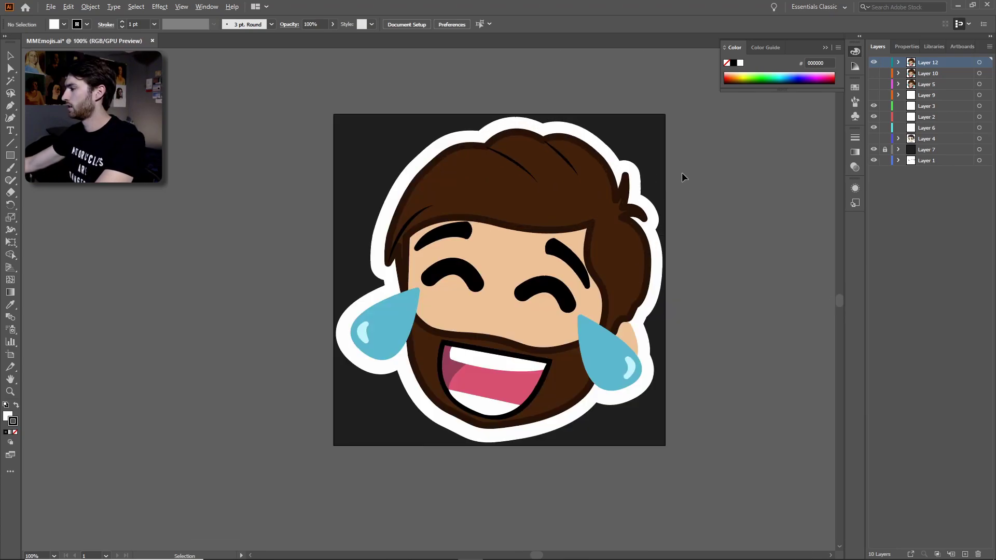
{"action": "left_click_drag", "start_coordinate": [716, 213], "coordinate": [687, 226]}
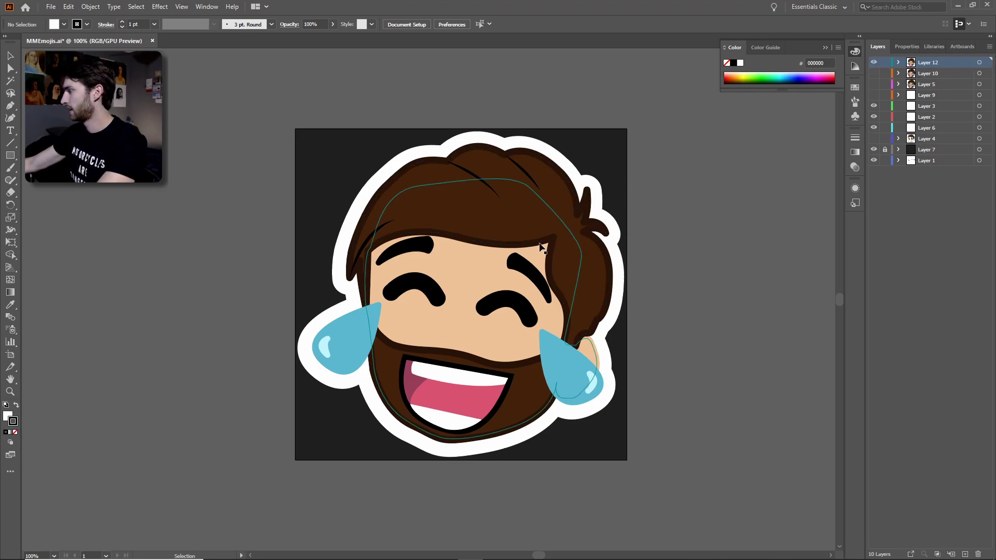
{"action": "left_click", "coordinate": [537, 218]}
Undo an accidental move of the emoji and return to the Selection tool
{"action": "key", "text": "a"}
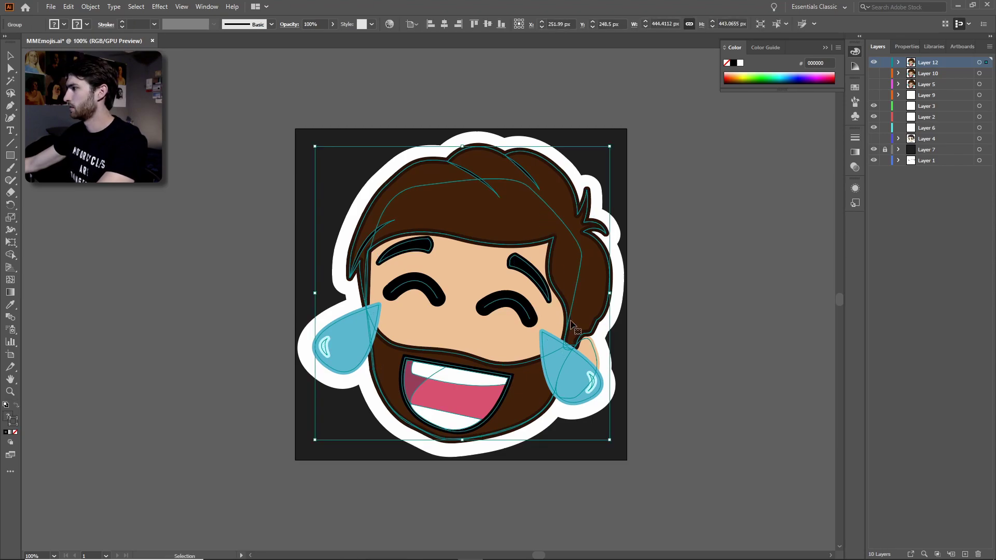
{"action": "left_click_drag", "start_coordinate": [541, 218], "coordinate": [344, 220]}
{"action": "left_click_drag", "start_coordinate": [733, 269], "coordinate": [289, 274]}
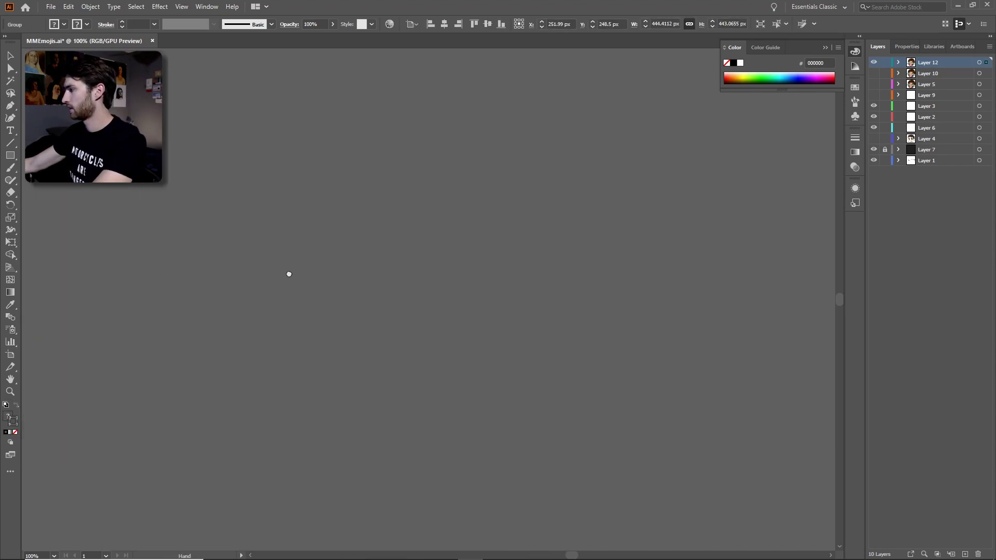
{"action": "key", "text": "ctrl+z"}
{"action": "key", "text": "v"}
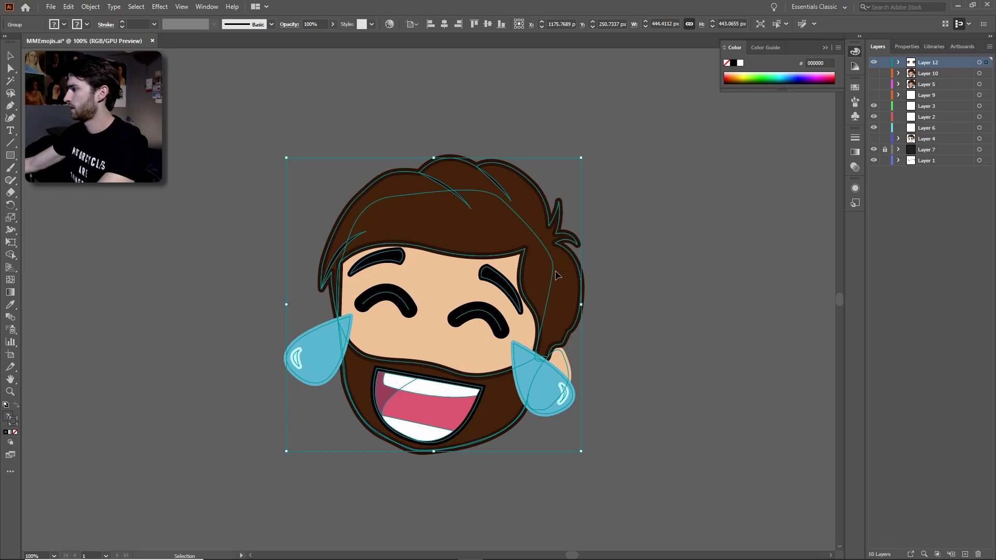
Alt-drag a duplicate of the emoji to the right and select the copy
{"action": "left_click_drag", "start_coordinate": [671, 290], "coordinate": [538, 290]}
{"action": "left_click_drag", "start_coordinate": [335, 294], "coordinate": [669, 278]}
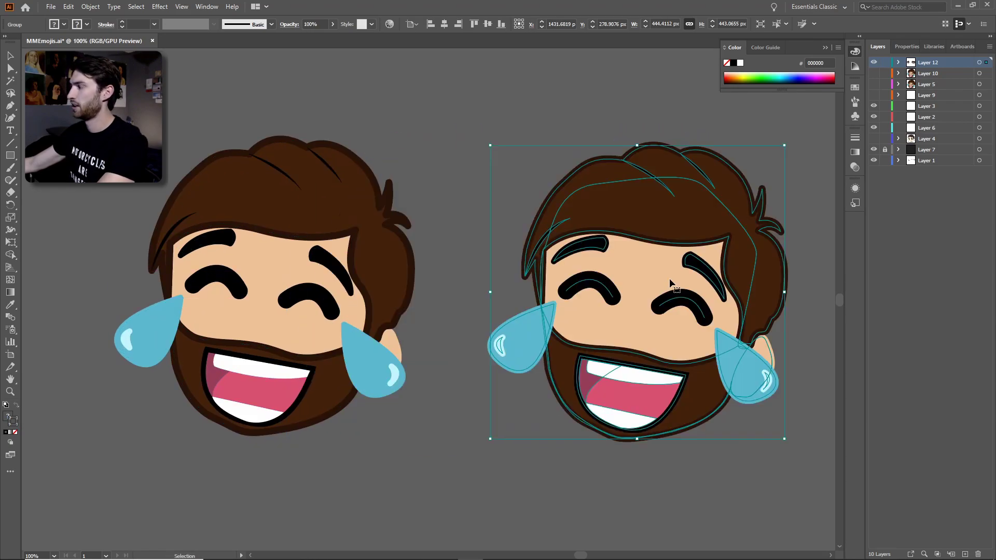
{"action": "left_click", "coordinate": [430, 136]}
{"action": "left_click_drag", "start_coordinate": [422, 173], "coordinate": [434, 213]}
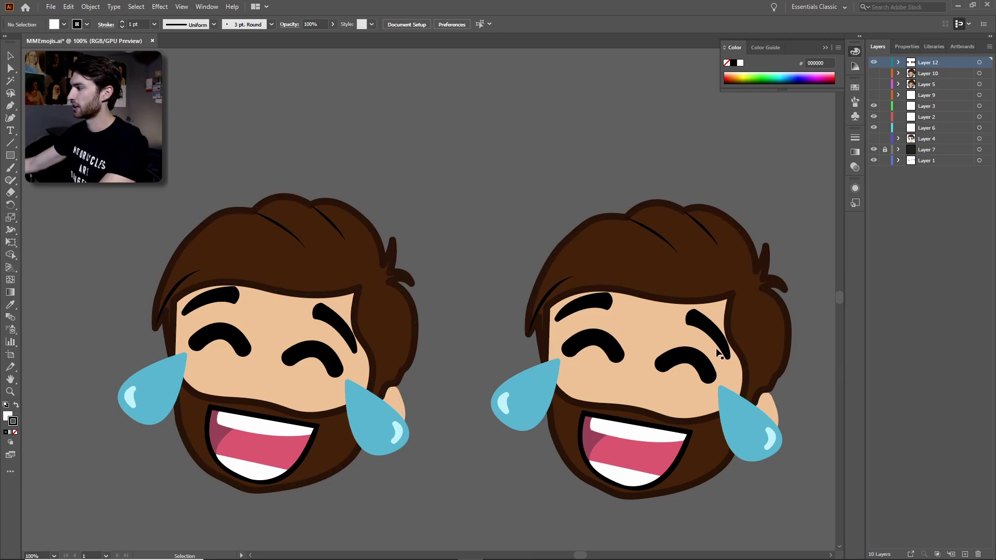
{"action": "left_click", "coordinate": [648, 297]}
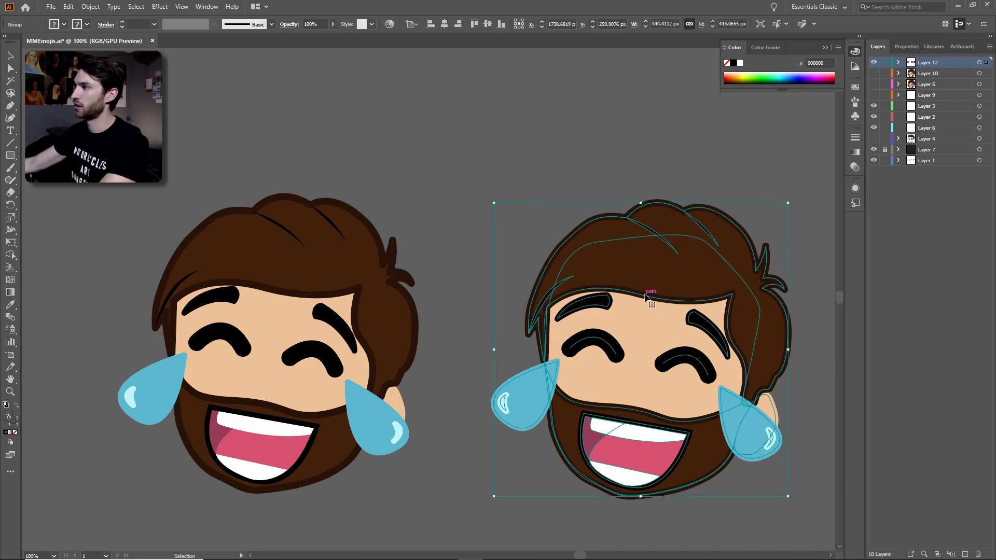
Expand the copied emoji's fills and strokes into outlines
{"action": "left_click", "coordinate": [92, 7]}
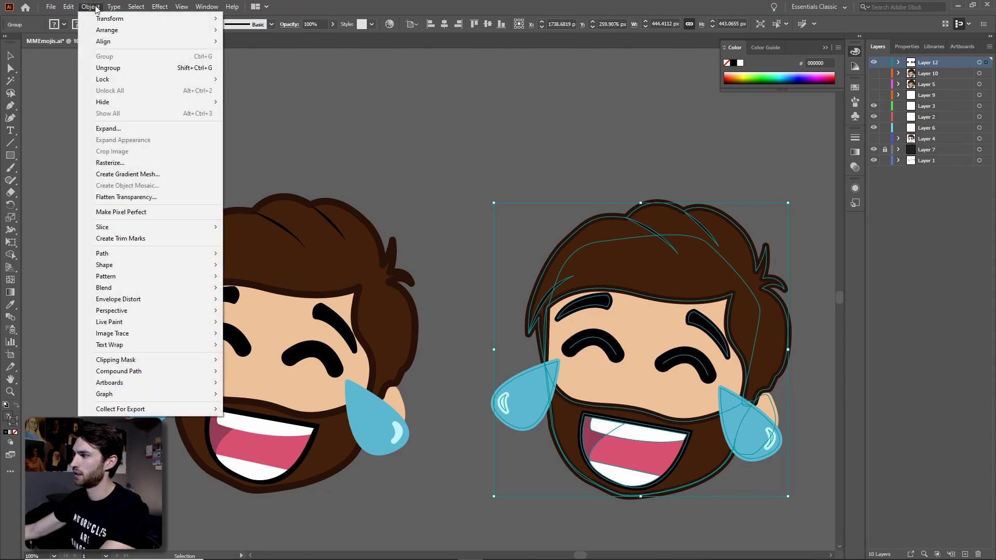
{"action": "left_click", "coordinate": [108, 129]}
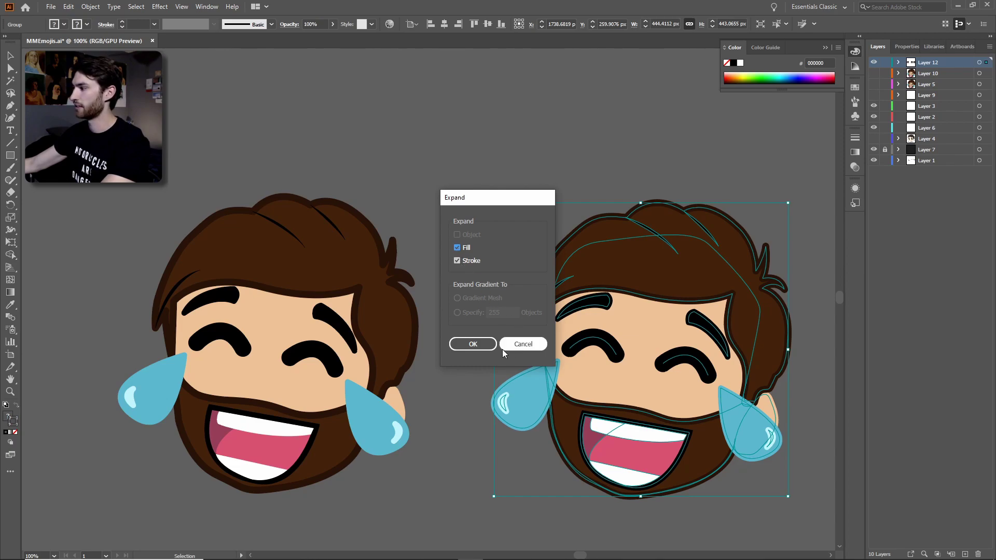
{"action": "left_click", "coordinate": [480, 344]}
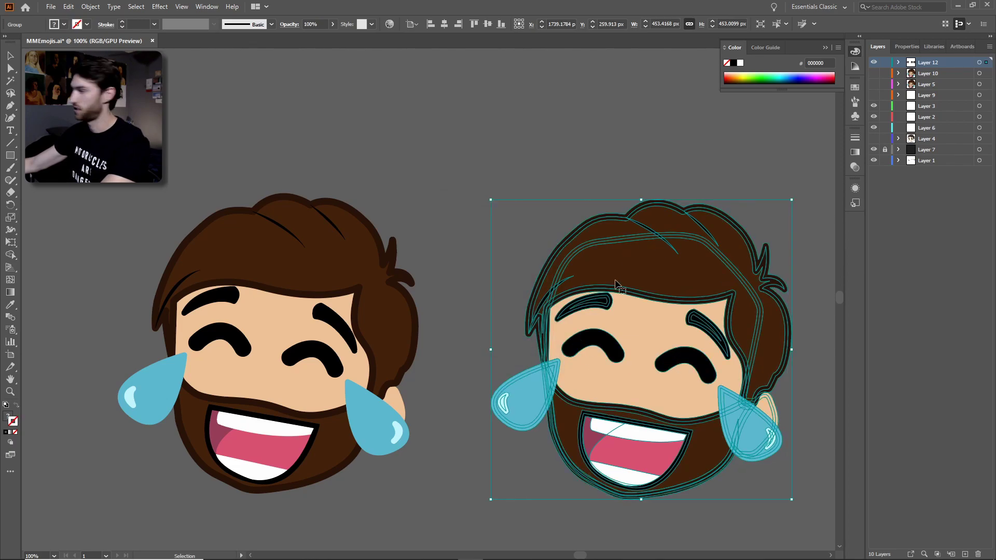
{"action": "left_click", "coordinate": [905, 46]}
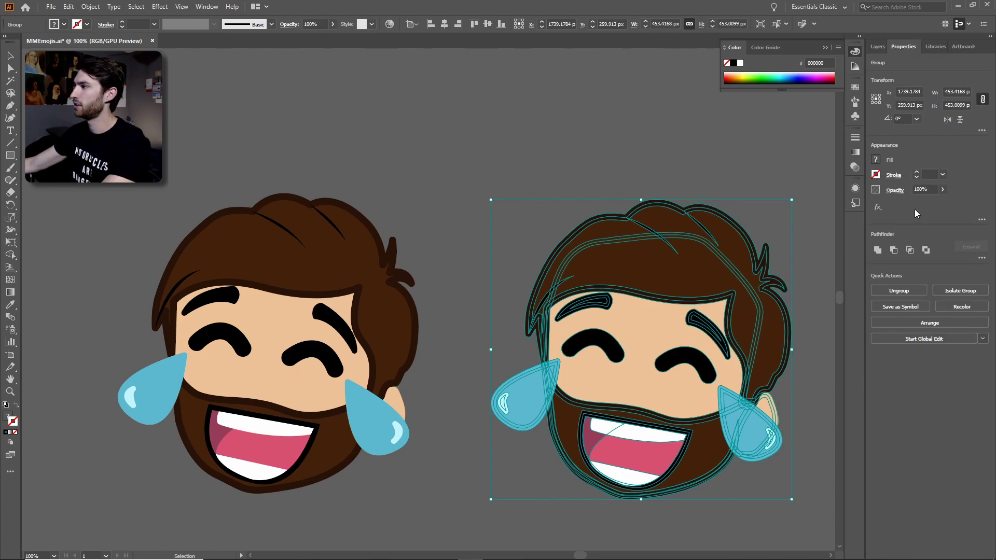
{"action": "left_click", "coordinate": [207, 6]}
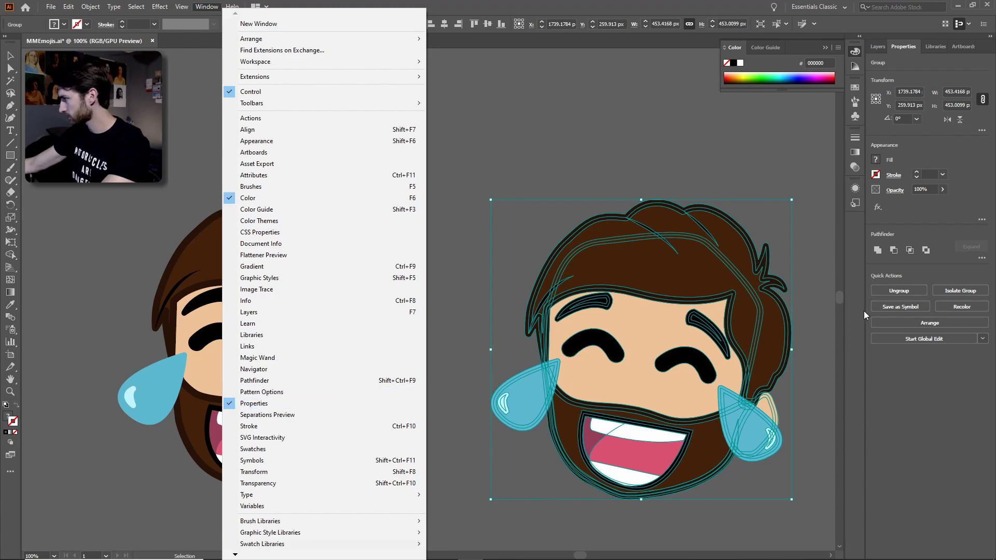
{"action": "left_click", "coordinate": [948, 209]}
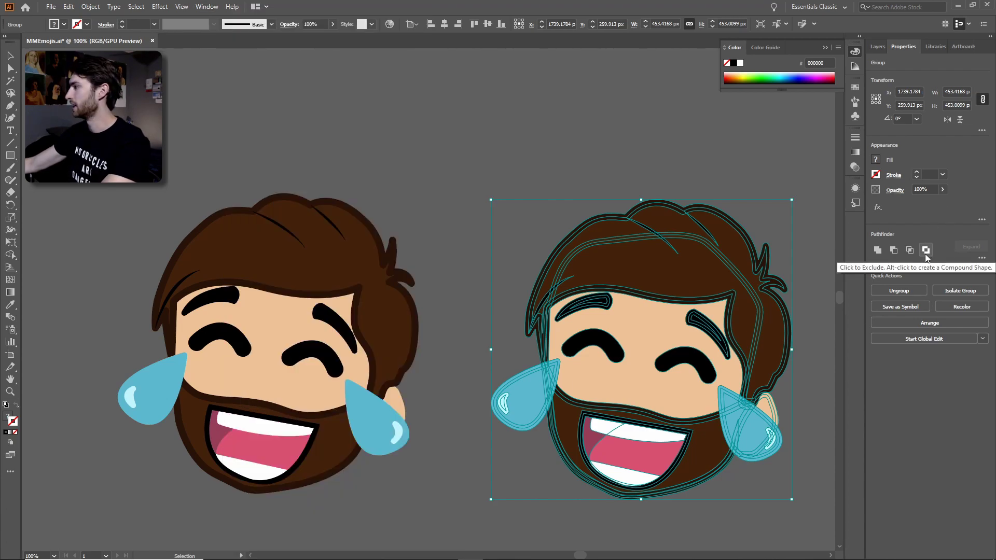
Give the copied emoji a white fill and a white stroke
{"action": "left_click", "coordinate": [874, 162]}
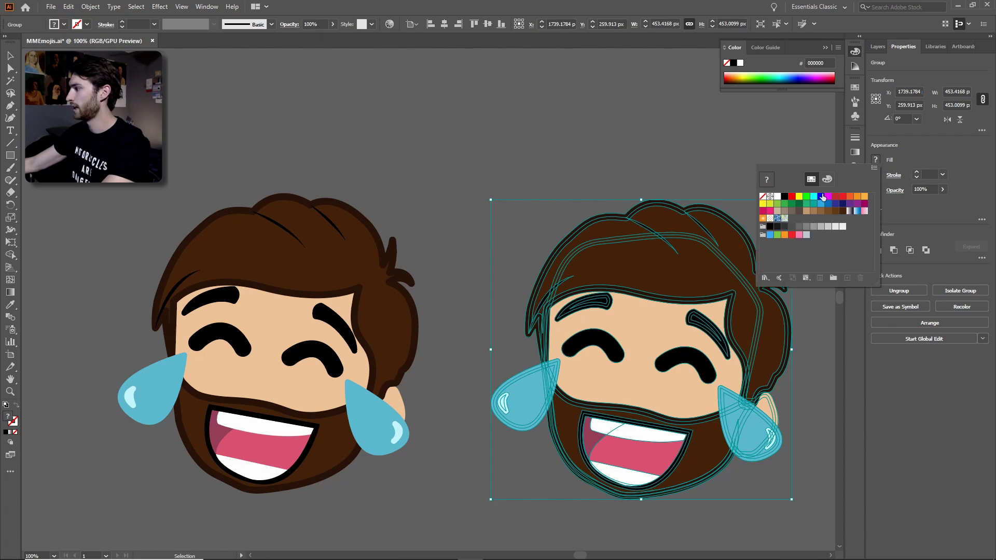
{"action": "left_click", "coordinate": [779, 196]}
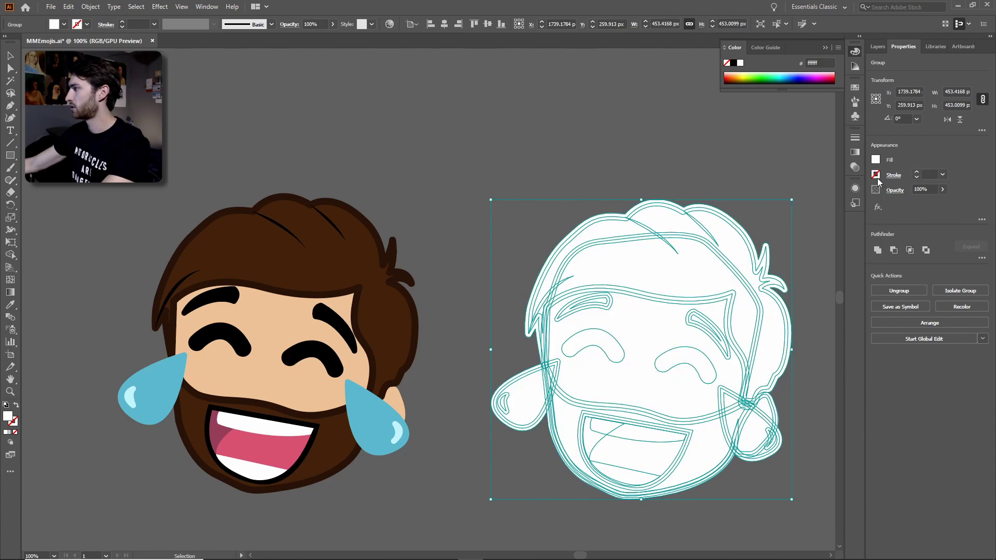
{"action": "left_click", "coordinate": [876, 176]}
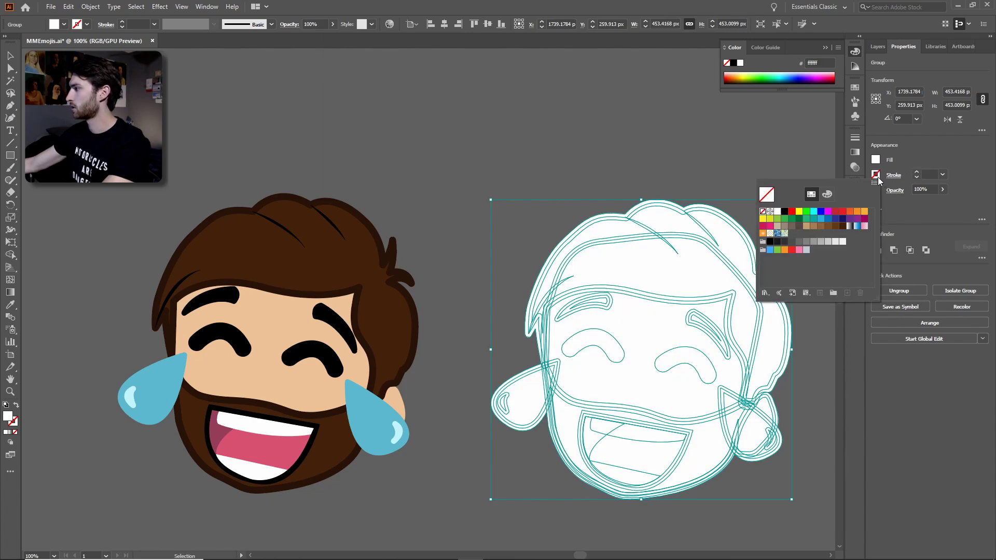
{"action": "left_click", "coordinate": [778, 214]}
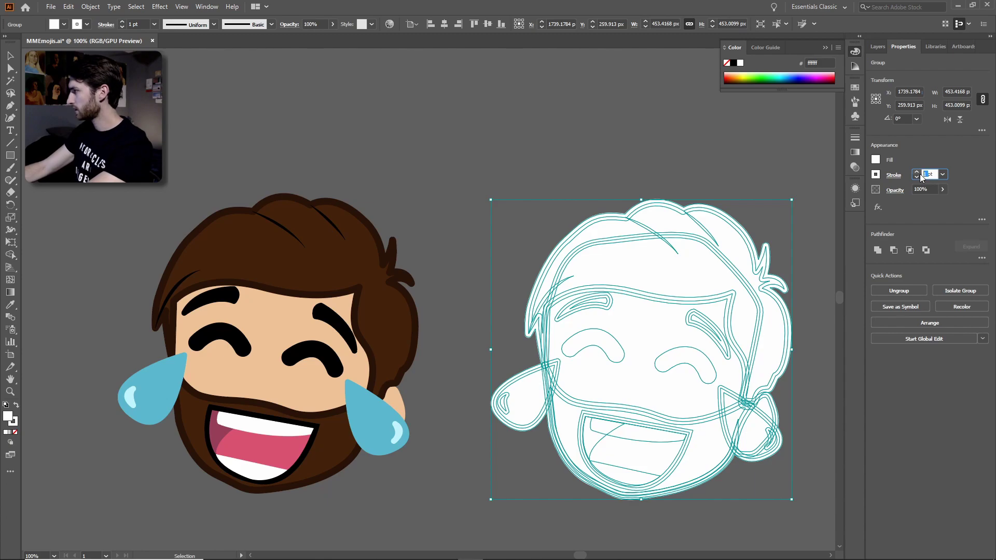
Set the white stroke to 40 pt with a Round Join, then deselect
{"action": "type", "text": "40pt"}
{"action": "key", "text": "Return"}
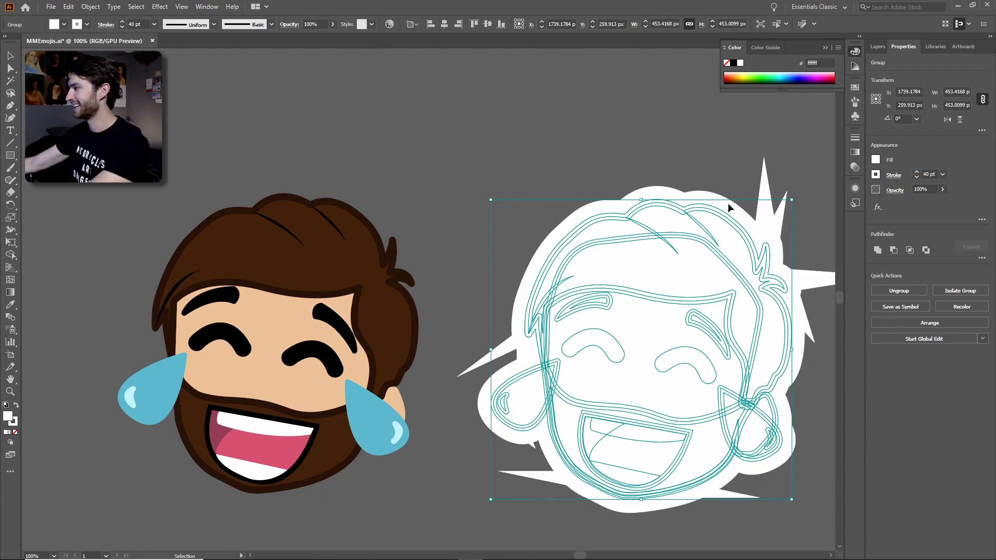
{"action": "scroll", "coordinate": [649, 234], "scroll_direction": "right", "scroll_amount": 3}
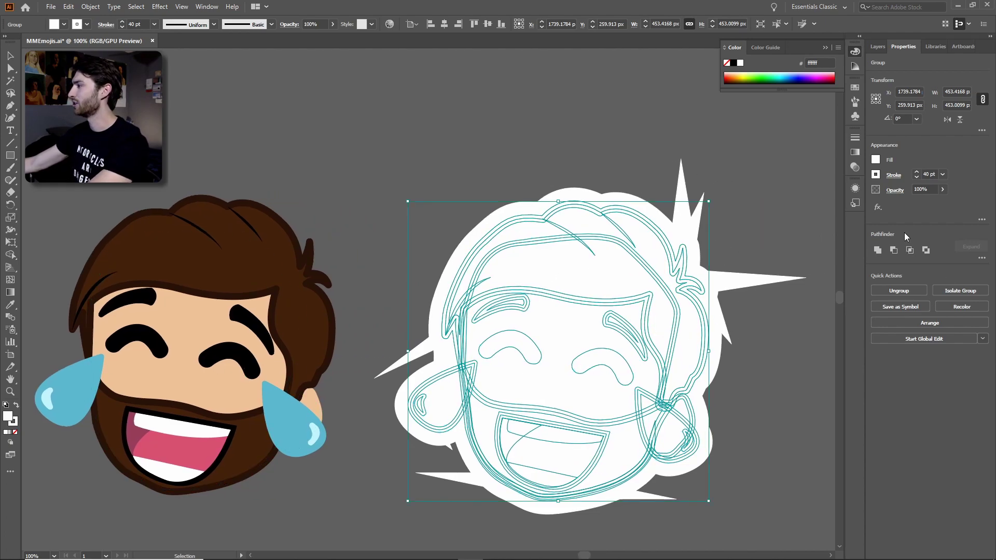
{"action": "left_click", "coordinate": [893, 175]}
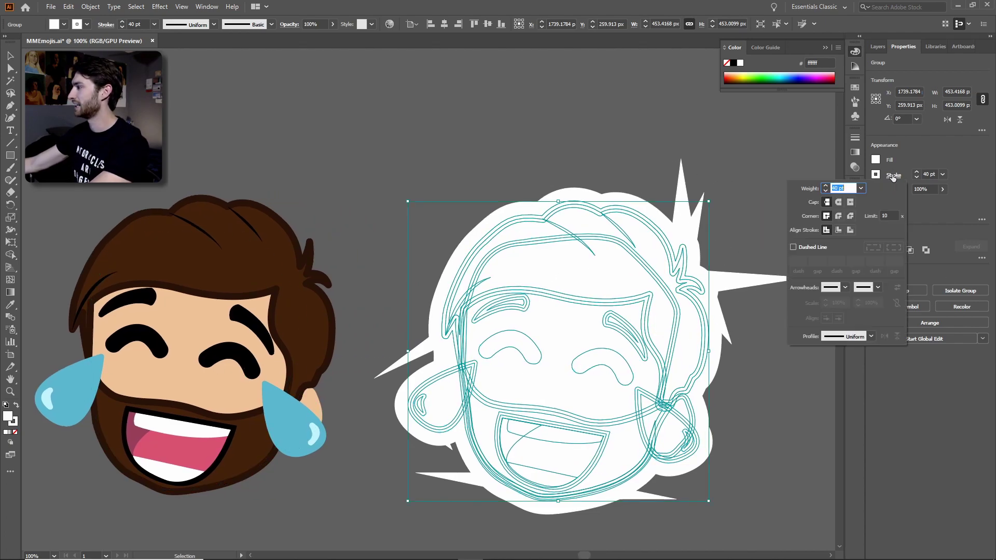
{"action": "left_click", "coordinate": [840, 217]}
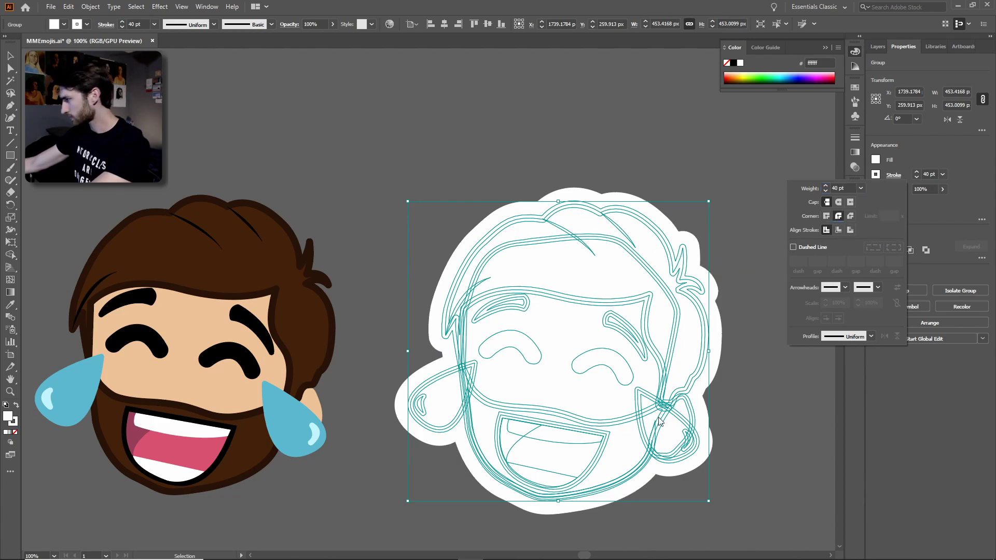
{"action": "left_click", "coordinate": [782, 426]}
{"action": "left_click", "coordinate": [745, 429]}
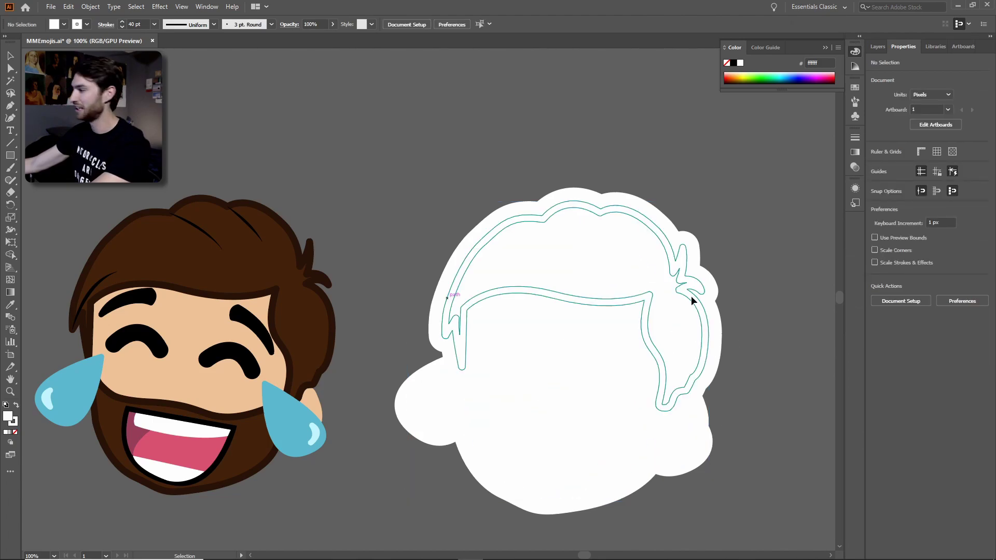
Move the white silhouette over the original face so the coloured face sits on top
{"action": "left_click_drag", "start_coordinate": [477, 318], "coordinate": [622, 296]}
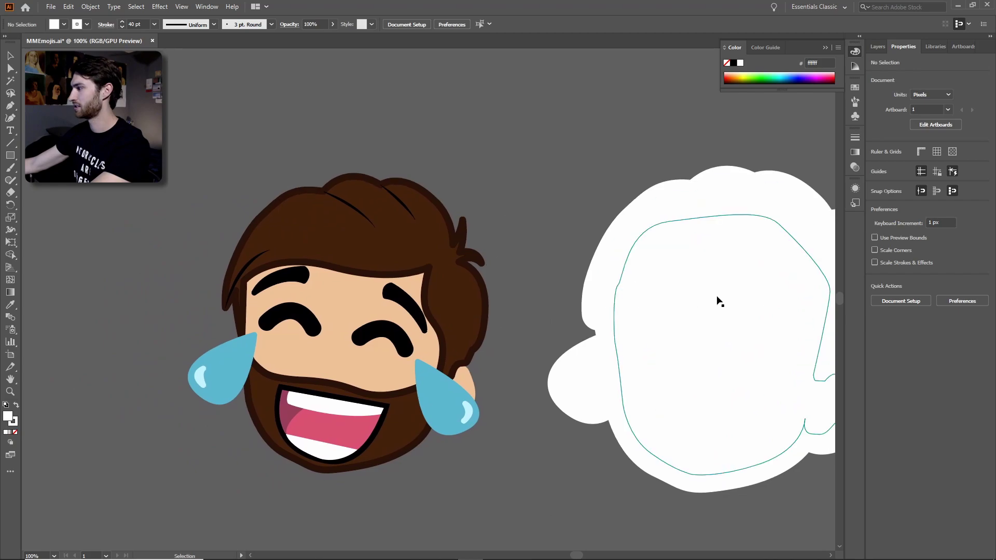
{"action": "left_click_drag", "start_coordinate": [439, 301], "coordinate": [512, 336]}
{"action": "left_click_drag", "start_coordinate": [668, 343], "coordinate": [374, 336]}
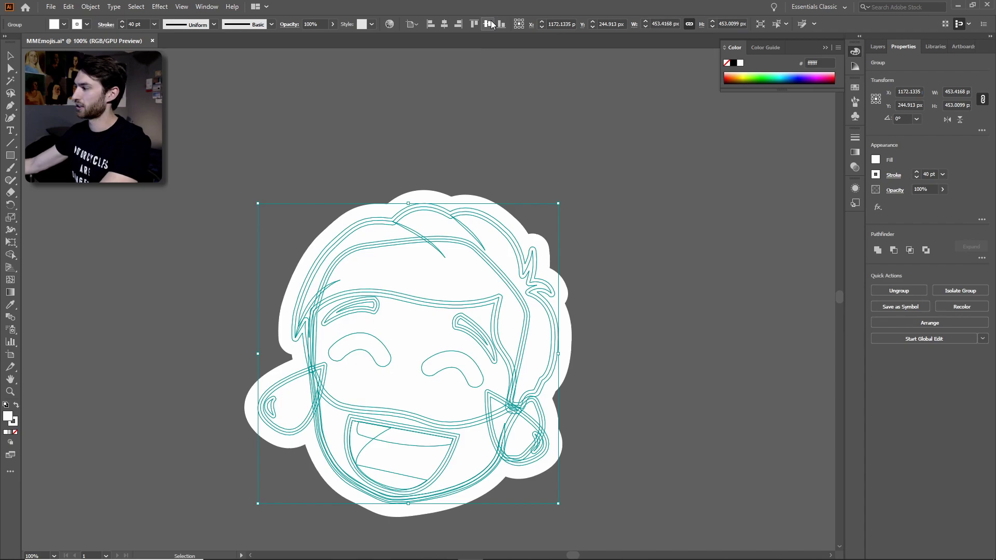
{"action": "key", "text": "Delete"}
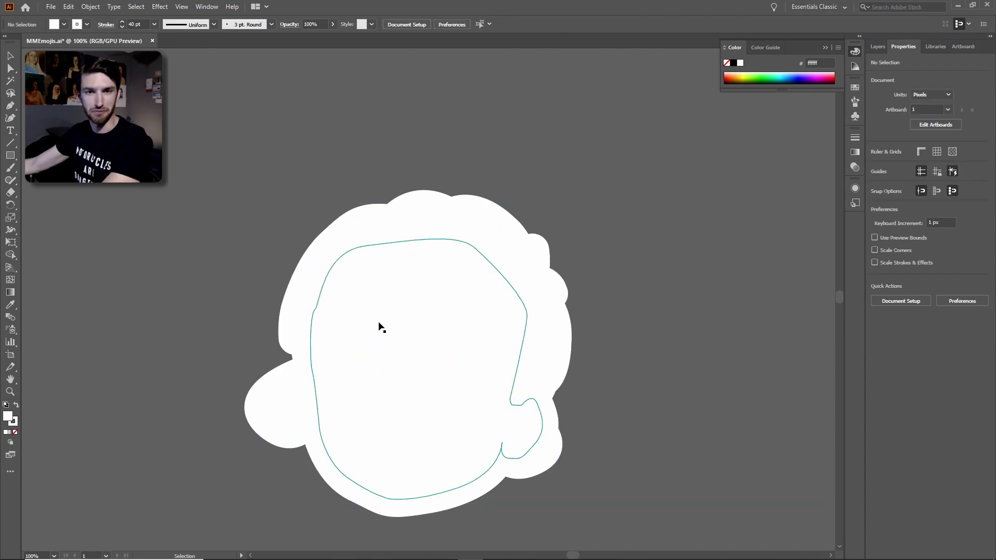
{"action": "key", "text": "ctrl+z"}
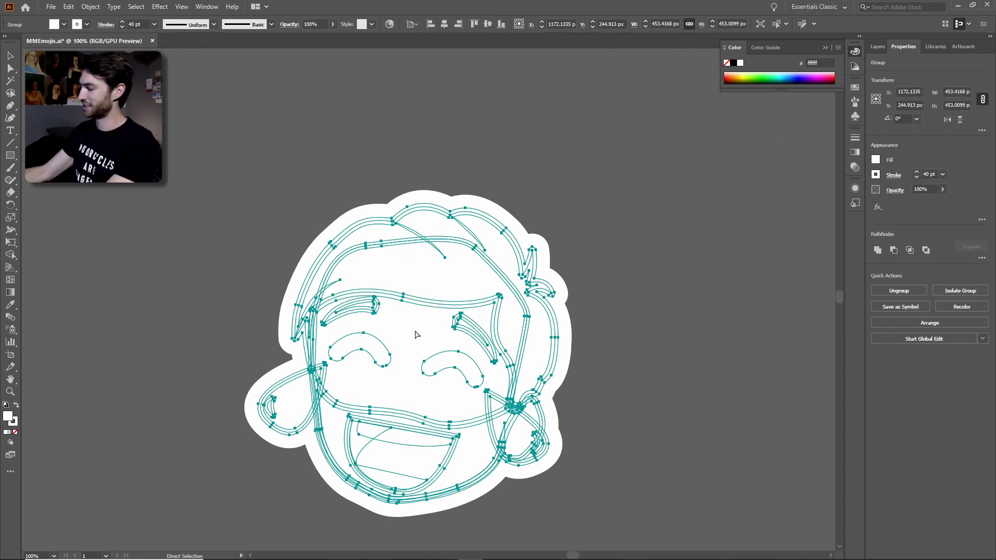
{"action": "key", "text": "ctrl+y"}
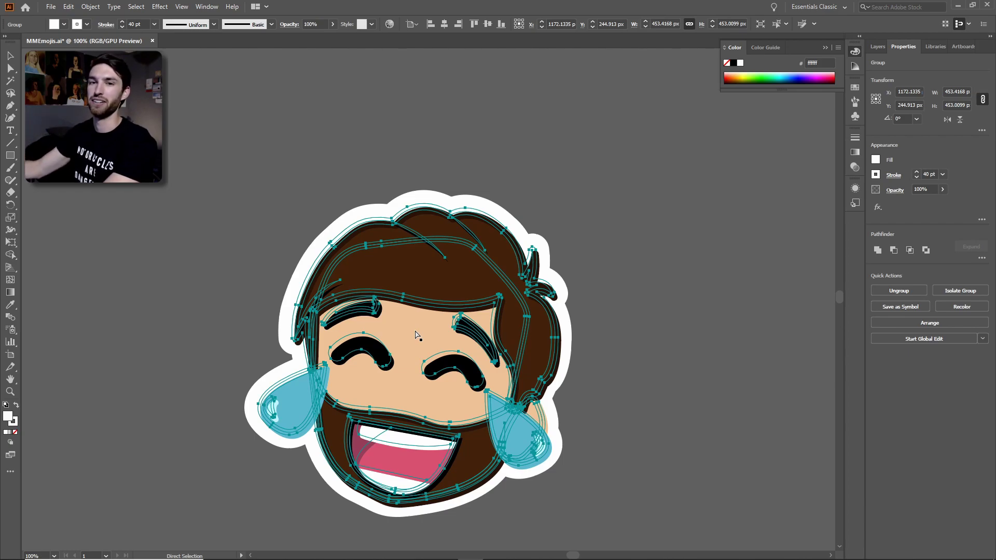
{"action": "key", "text": "v"}
{"action": "left_click", "coordinate": [645, 406]}
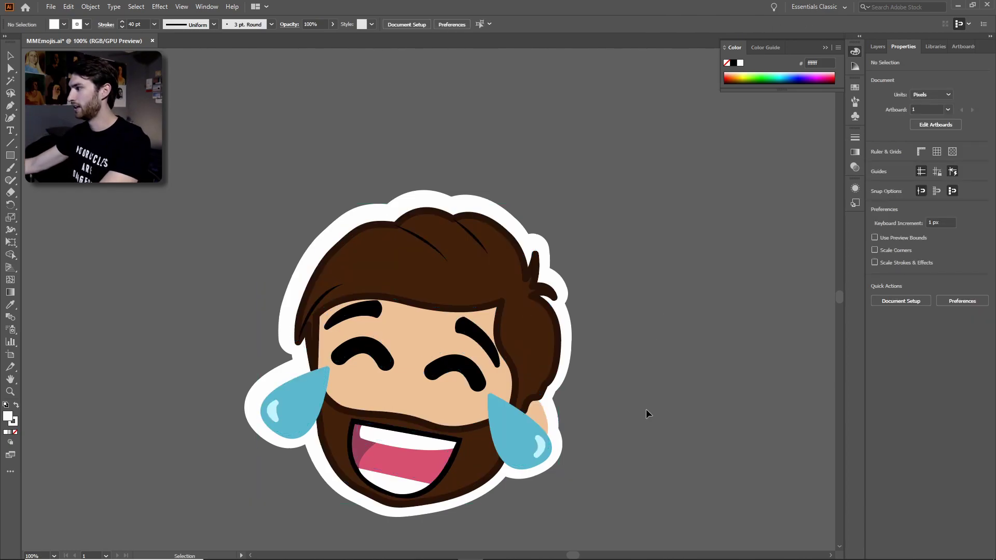
{"action": "left_click", "coordinate": [564, 326]}
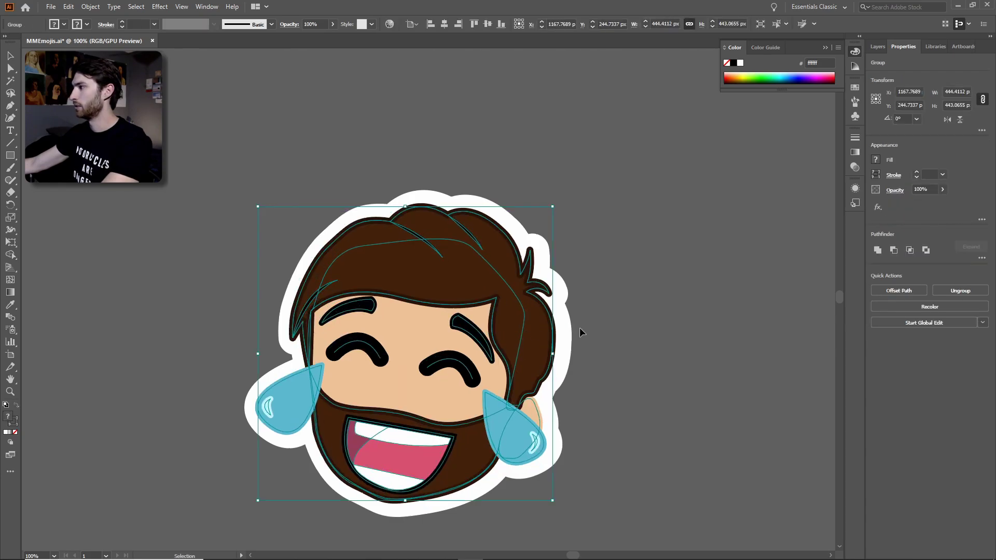
Nudge the face a few pixels right to centre it, then show the Layers panel
{"action": "left_click_drag", "start_coordinate": [546, 351], "coordinate": [551, 351]}
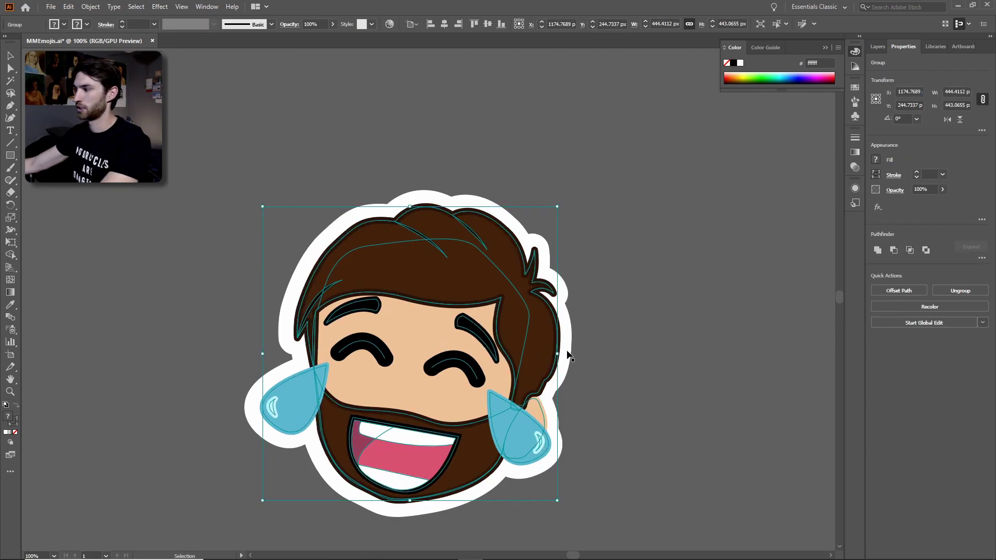
{"action": "left_click", "coordinate": [625, 347]}
{"action": "left_click", "coordinate": [419, 302]}
{"action": "left_click_drag", "start_coordinate": [395, 352], "coordinate": [487, 313]}
{"action": "left_click", "coordinate": [738, 310]}
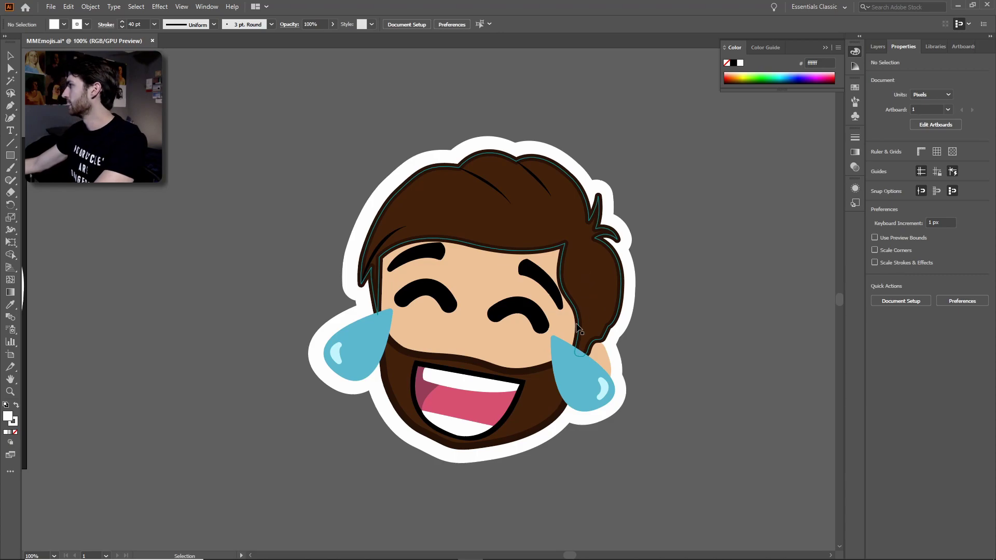
{"action": "left_click", "coordinate": [878, 47]}
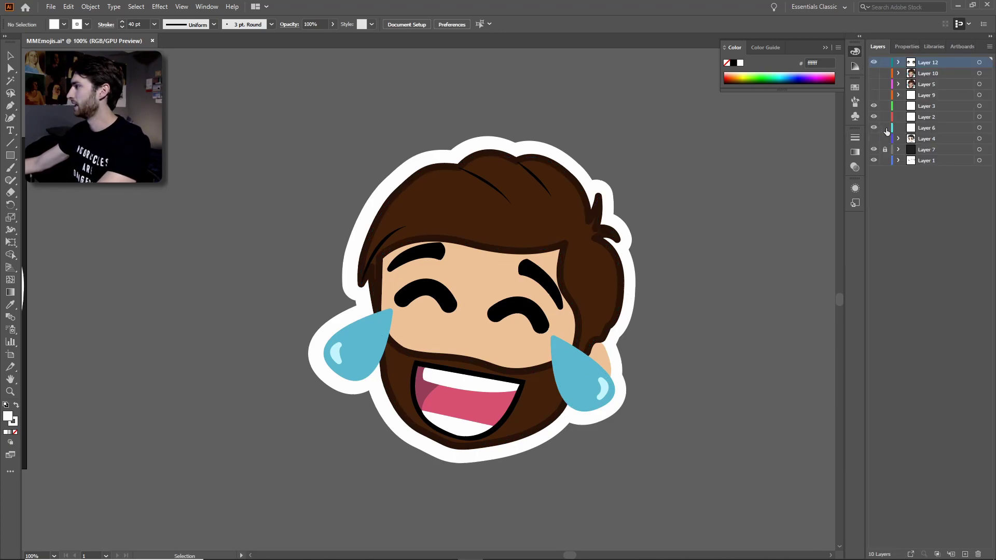
{"action": "key", "text": "ctrl+minus"}
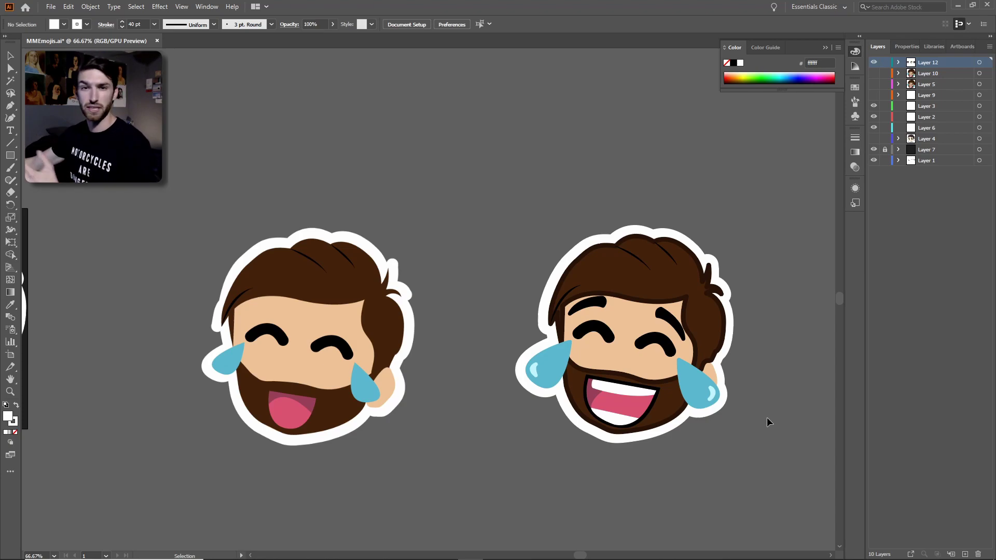
{"action": "scroll", "coordinate": [726, 317], "scroll_direction": "up", "scroll_amount": 2}
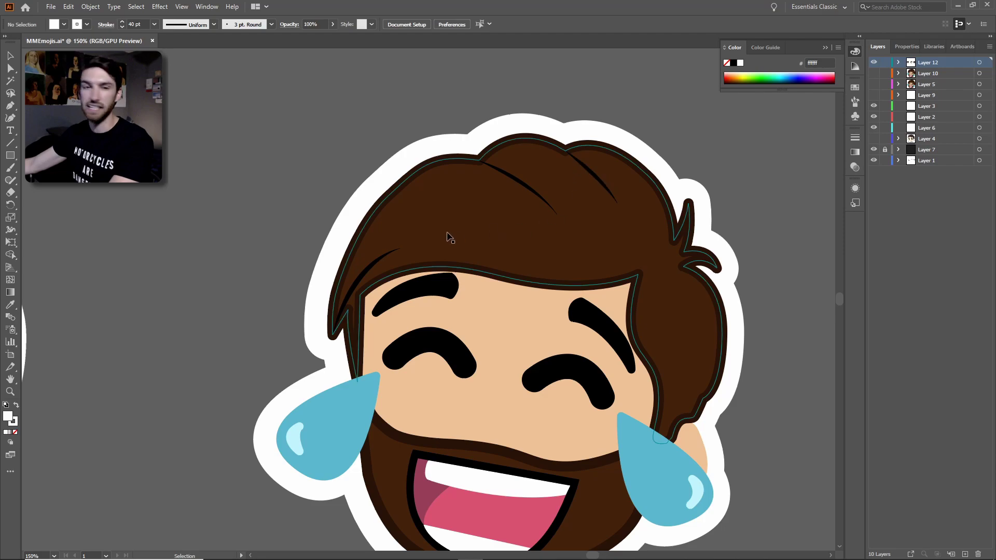
{"action": "scroll", "coordinate": [642, 361], "scroll_direction": "down", "scroll_amount": 3}
{"action": "left_click_drag", "start_coordinate": [440, 463], "coordinate": [459, 410]}
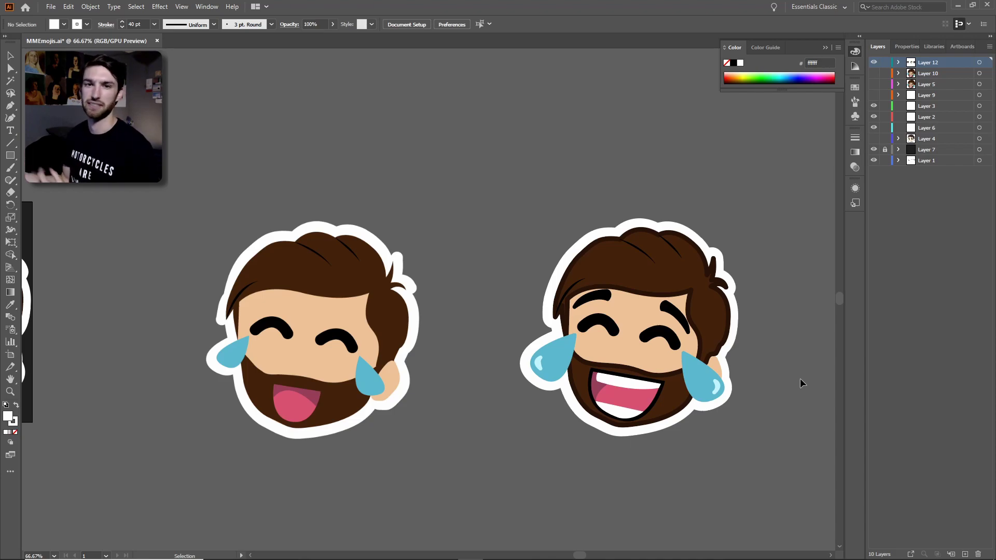
{"action": "scroll", "coordinate": [799, 378], "scroll_direction": "down", "scroll_amount": 1}
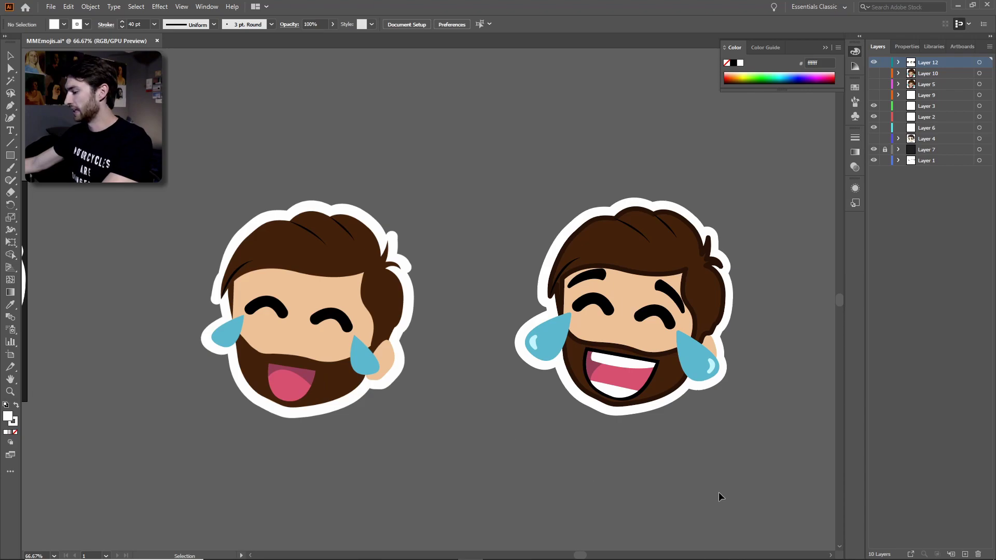
{"action": "key", "text": "space"}
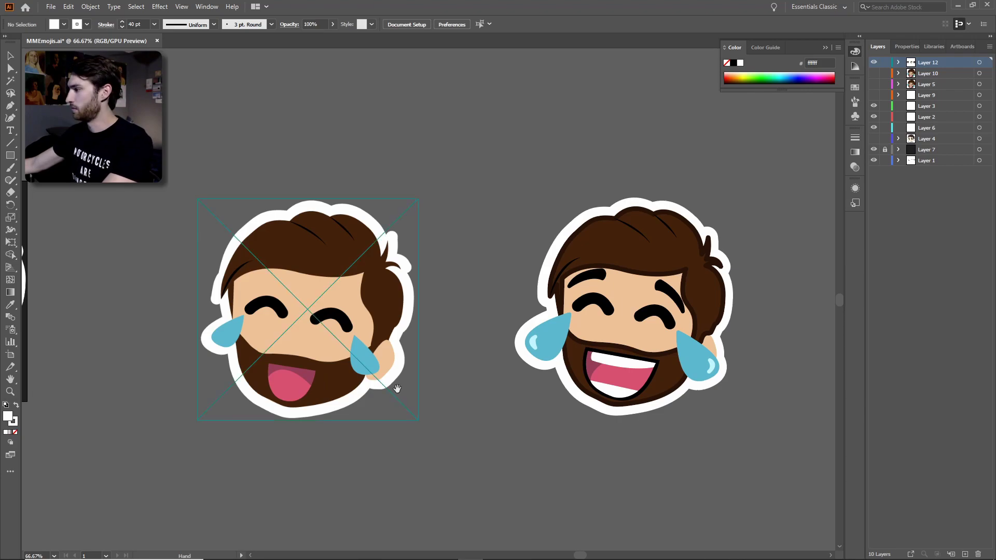
{"action": "scroll", "coordinate": [397, 389], "scroll_direction": "down", "scroll_amount": 1}
{"action": "scroll", "coordinate": [498, 322], "scroll_direction": "down", "scroll_amount": 5}
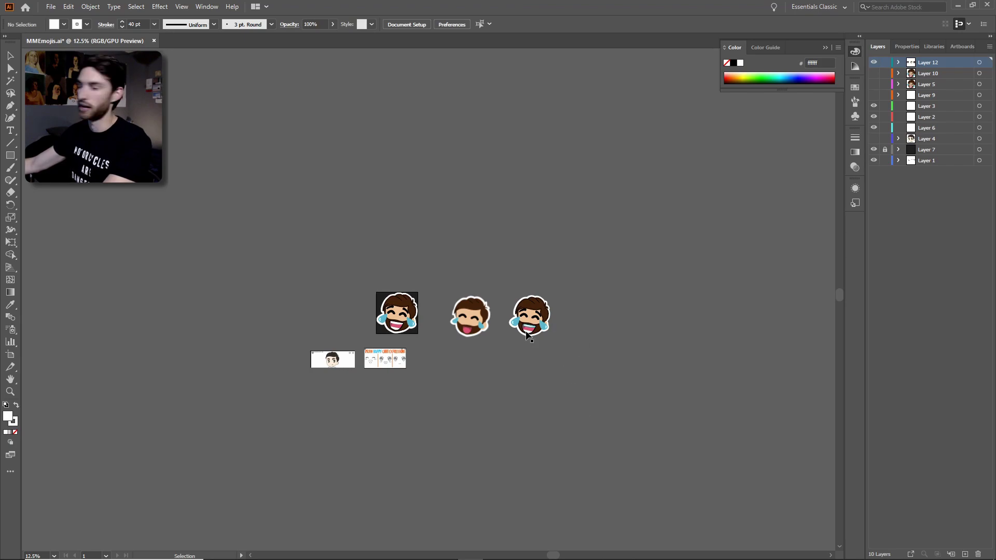
Hide Layer 7's dark background so the face sits alone on a white artboard
{"action": "scroll", "coordinate": [508, 321], "scroll_direction": "up", "scroll_amount": 5}
{"action": "scroll", "coordinate": [689, 485], "scroll_direction": "up", "scroll_amount": 1}
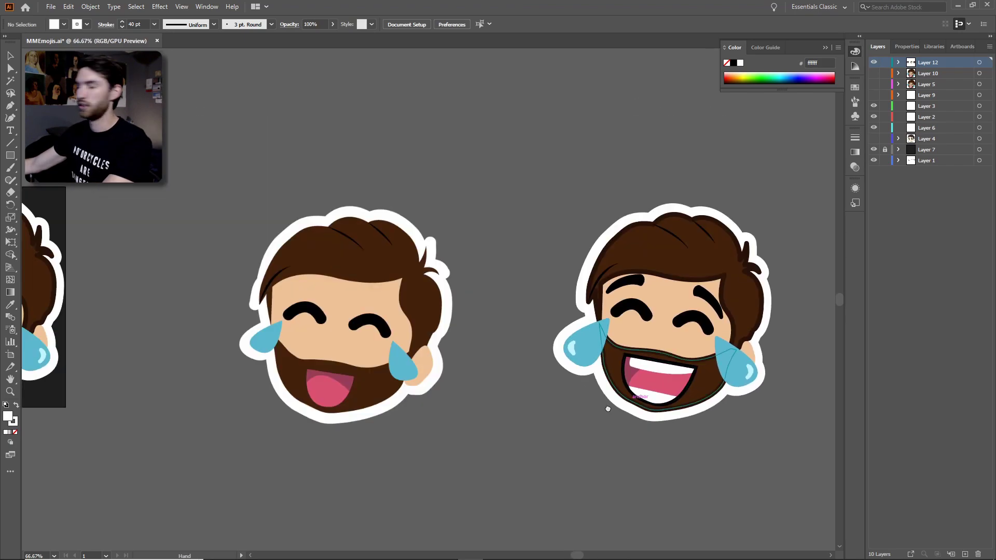
{"action": "left_click_drag", "start_coordinate": [607, 406], "coordinate": [589, 411]}
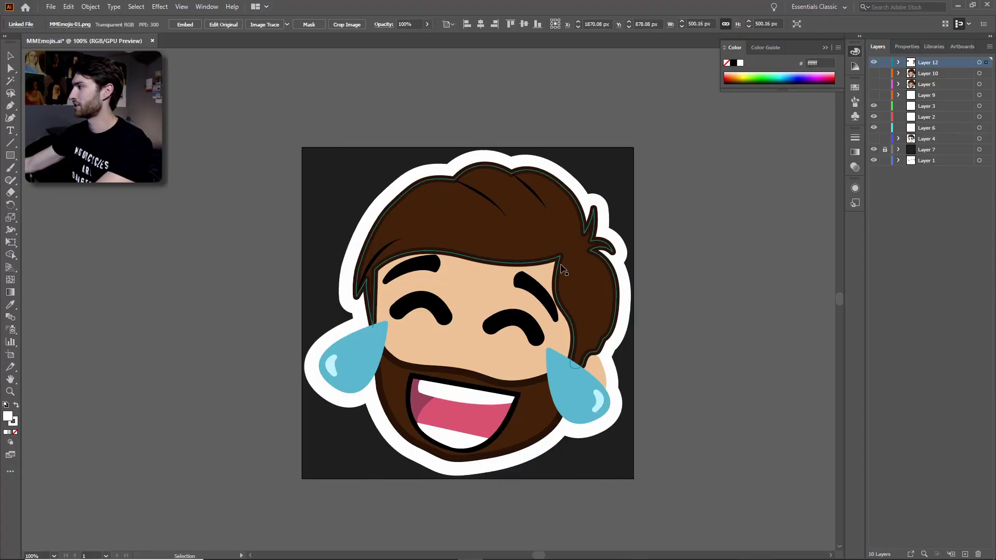
{"action": "left_click", "coordinate": [873, 150]}
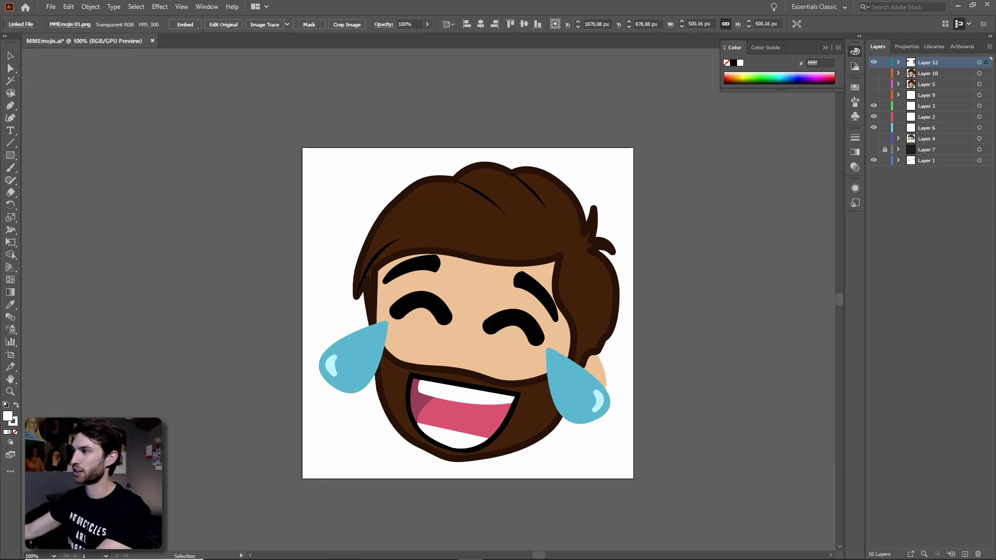
{"action": "left_click", "coordinate": [47, 9]}
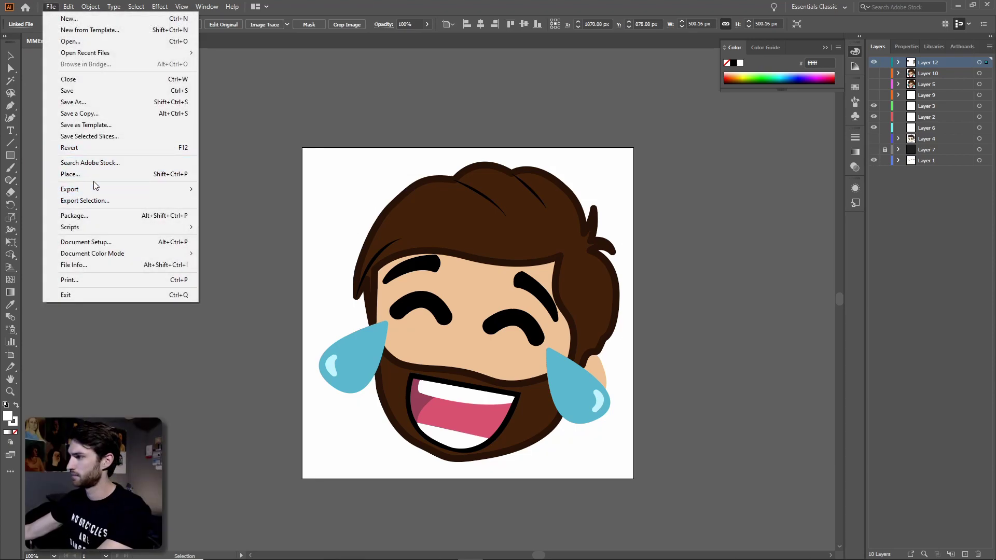
Export the artboard as PNG named 'MMEmojis' with Use Artboards enabled
{"action": "mouse_move", "coordinate": [187, 190]}
{"action": "left_click", "coordinate": [224, 200]}
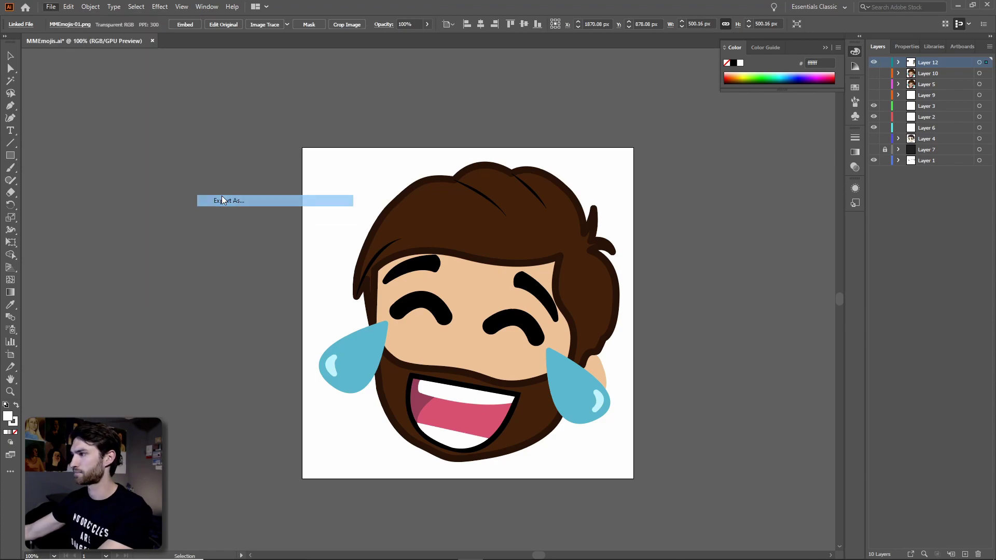
{"action": "left_click", "coordinate": [134, 228]}
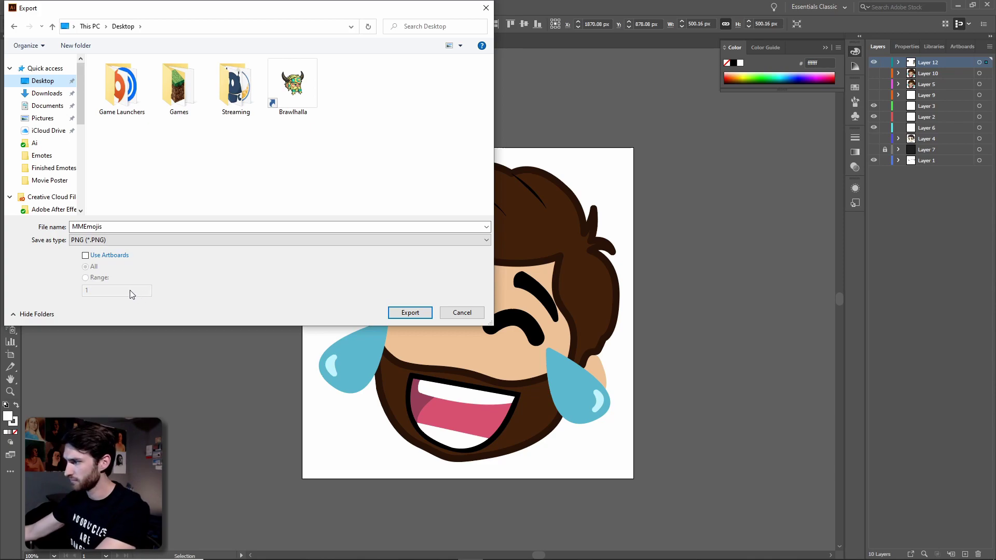
{"action": "left_click", "coordinate": [86, 255]}
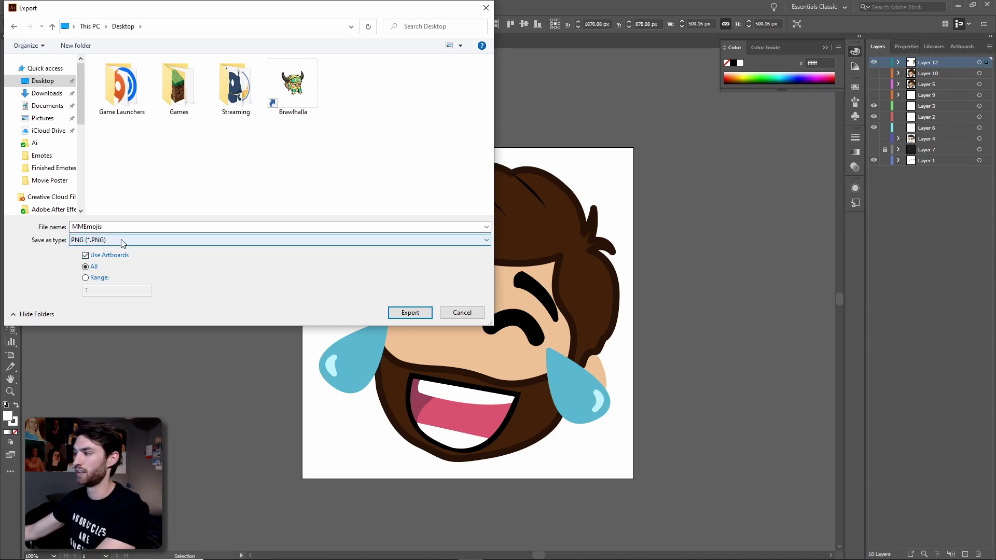
{"action": "left_click", "coordinate": [410, 312]}
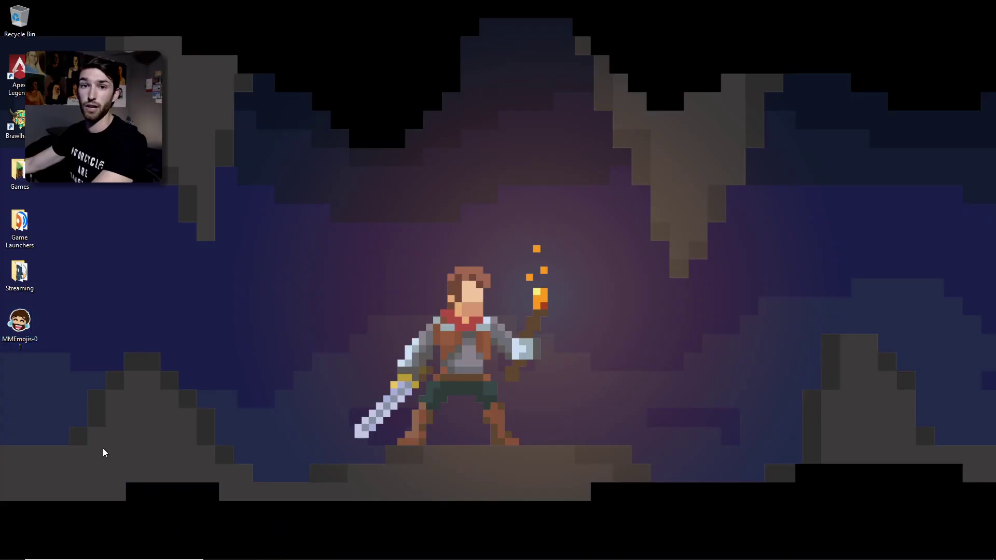
Restore the Chrome window and go to the Twitch Creator Dashboard
{"action": "left_click_drag", "start_coordinate": [35, 341], "coordinate": [191, 323]}
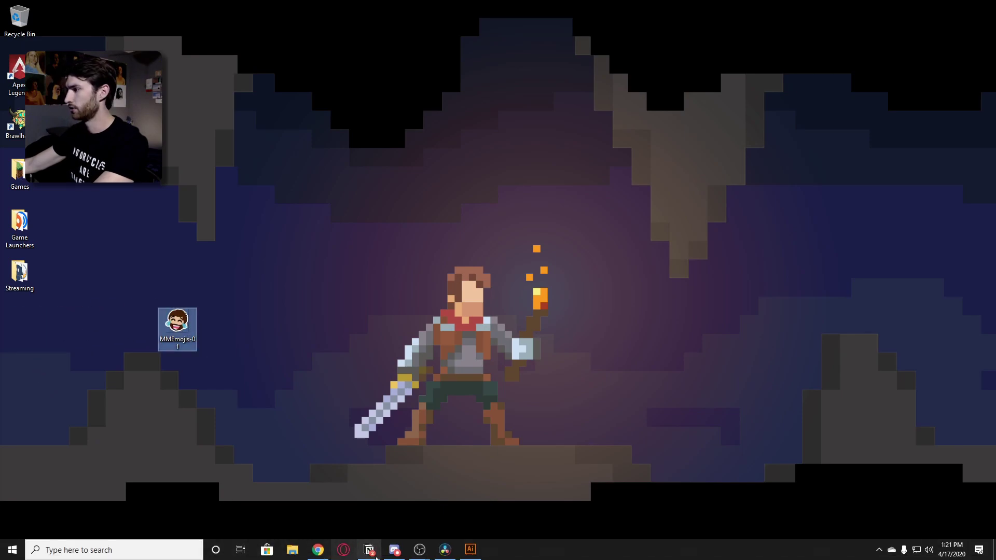
{"action": "left_click", "coordinate": [318, 555]}
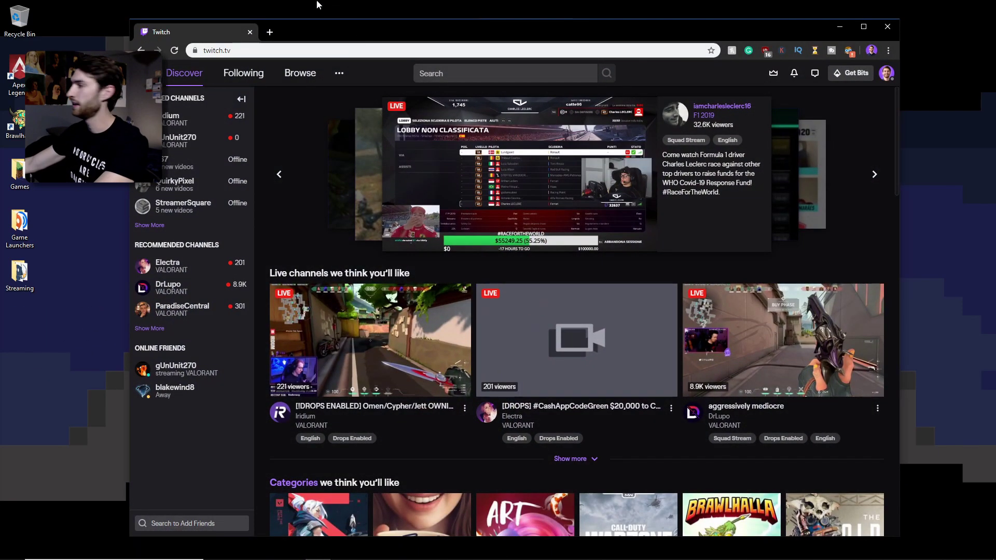
{"action": "left_click", "coordinate": [886, 74]}
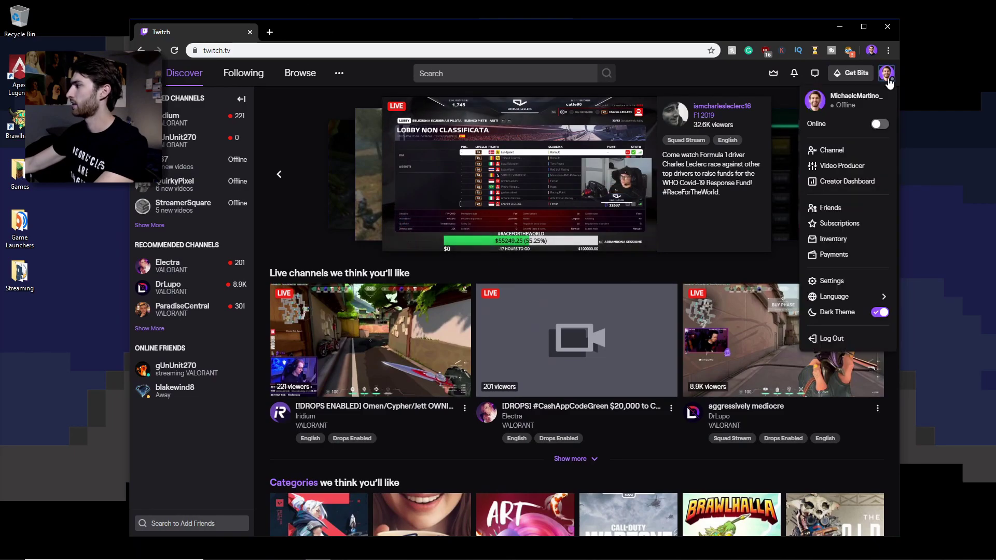
{"action": "left_click", "coordinate": [862, 184]}
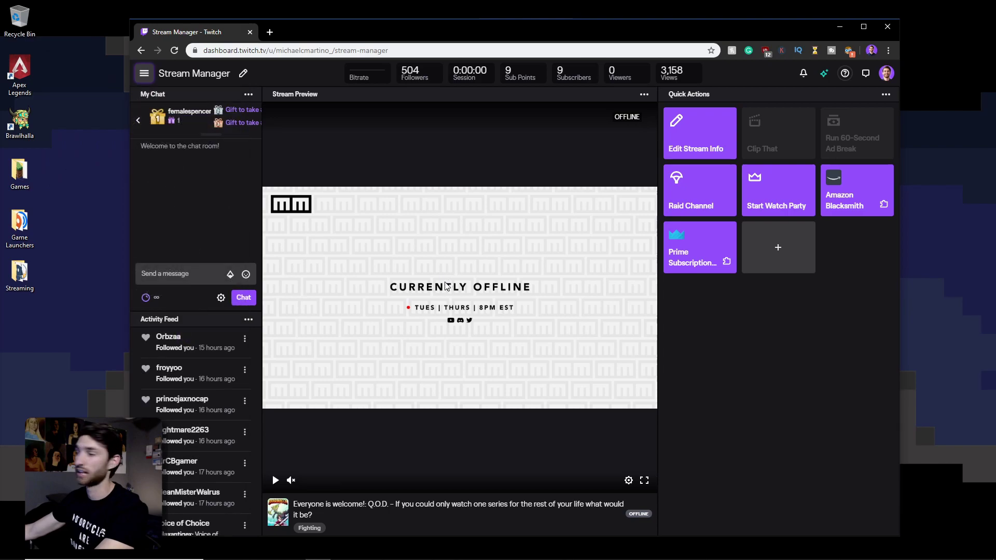
Go to Preferences > Affiliate > Emotes and scroll to the 28, 56, 112 px upload slots
{"action": "left_click", "coordinate": [145, 77]}
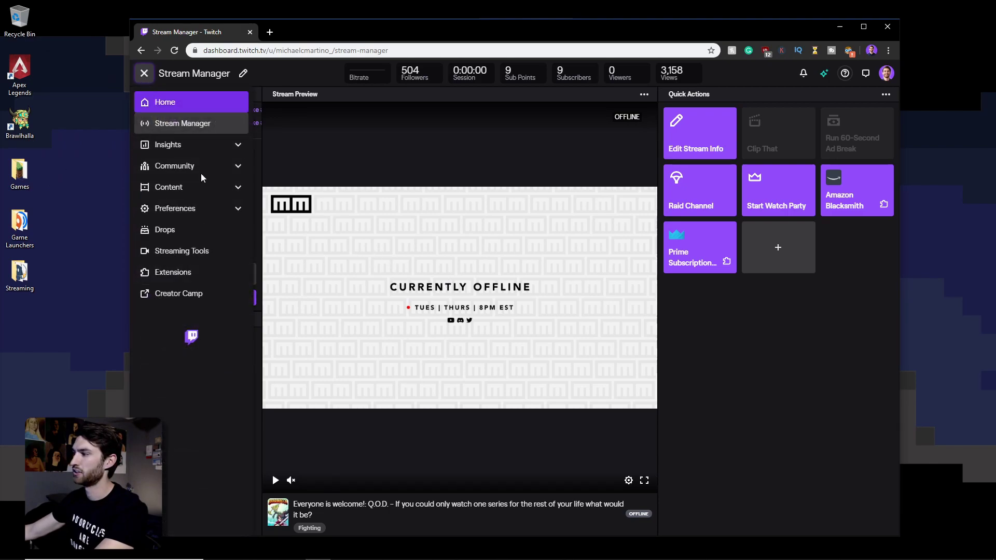
{"action": "left_click", "coordinate": [196, 209]}
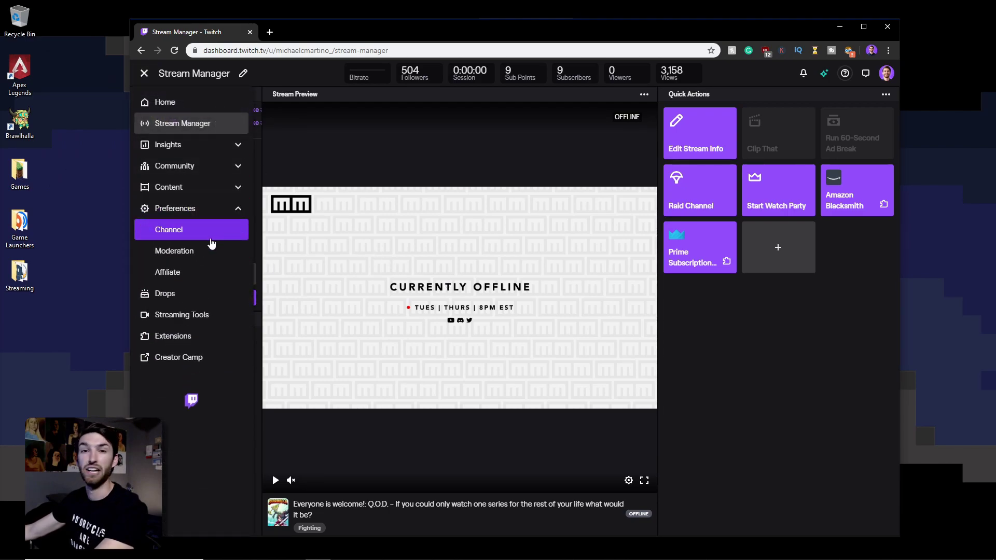
{"action": "left_click", "coordinate": [195, 281]}
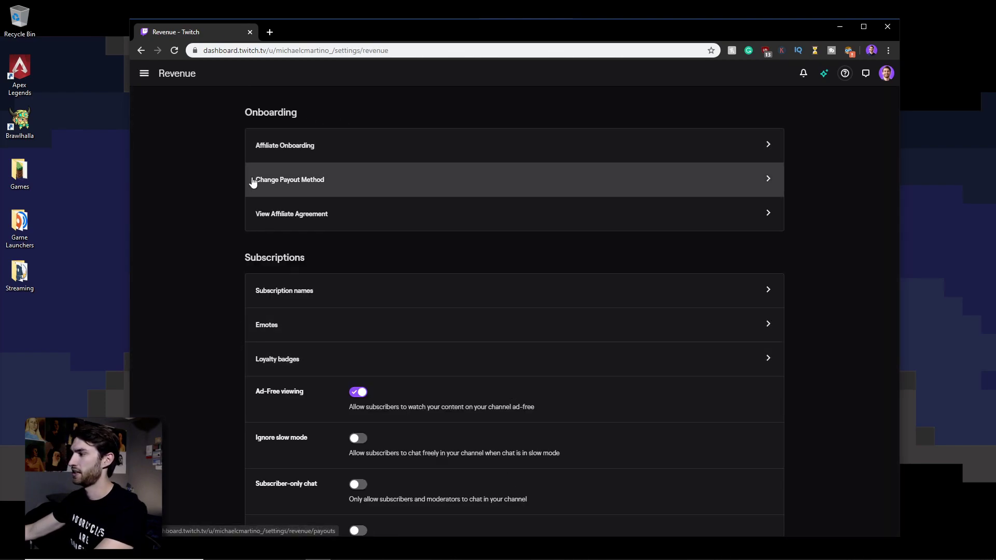
{"action": "scroll", "coordinate": [262, 212], "scroll_direction": "down", "scroll_amount": 1}
{"action": "left_click", "coordinate": [311, 275]}
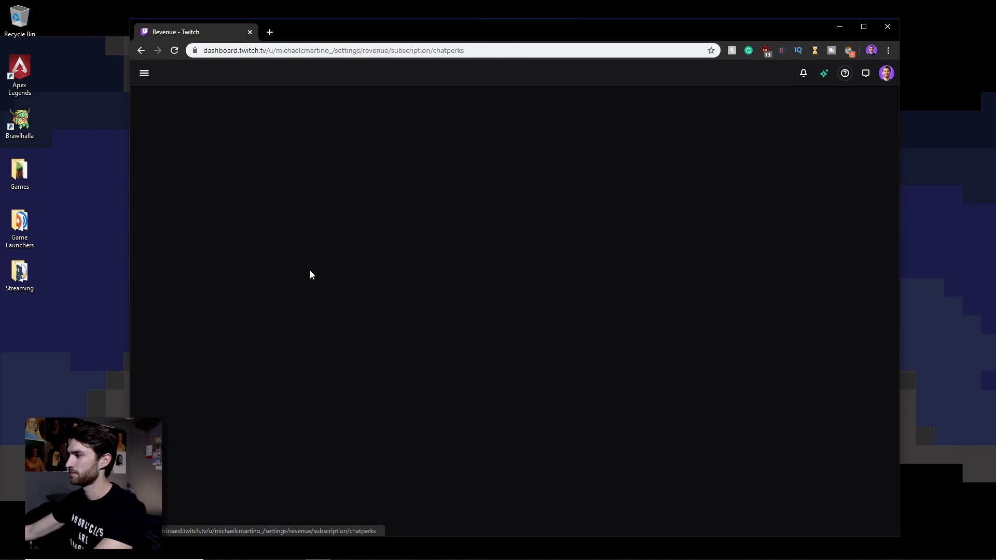
{"action": "scroll", "coordinate": [595, 447], "scroll_direction": "down", "scroll_amount": 1}
{"action": "scroll", "coordinate": [594, 447], "scroll_direction": "up", "scroll_amount": 1}
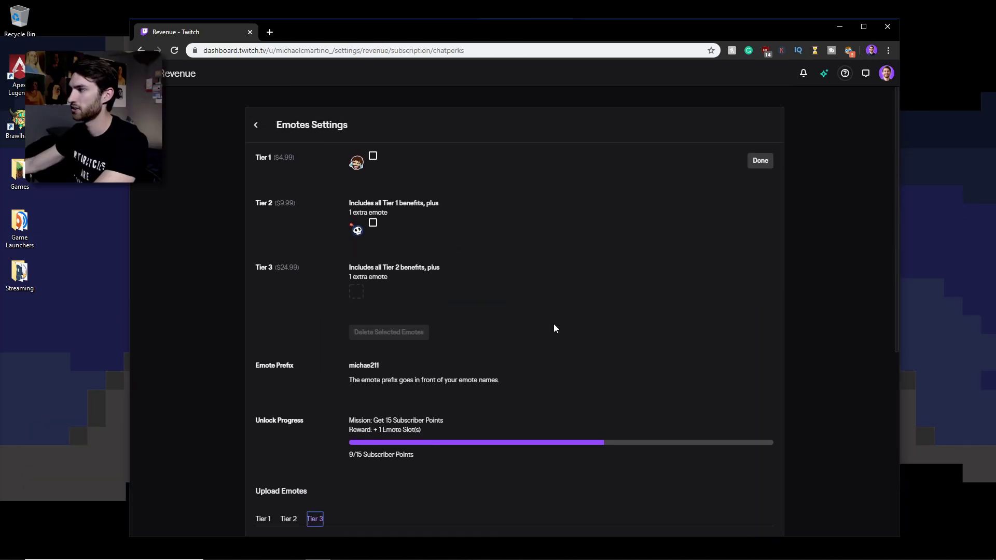
{"action": "scroll", "coordinate": [423, 453], "scroll_direction": "down", "scroll_amount": 6}
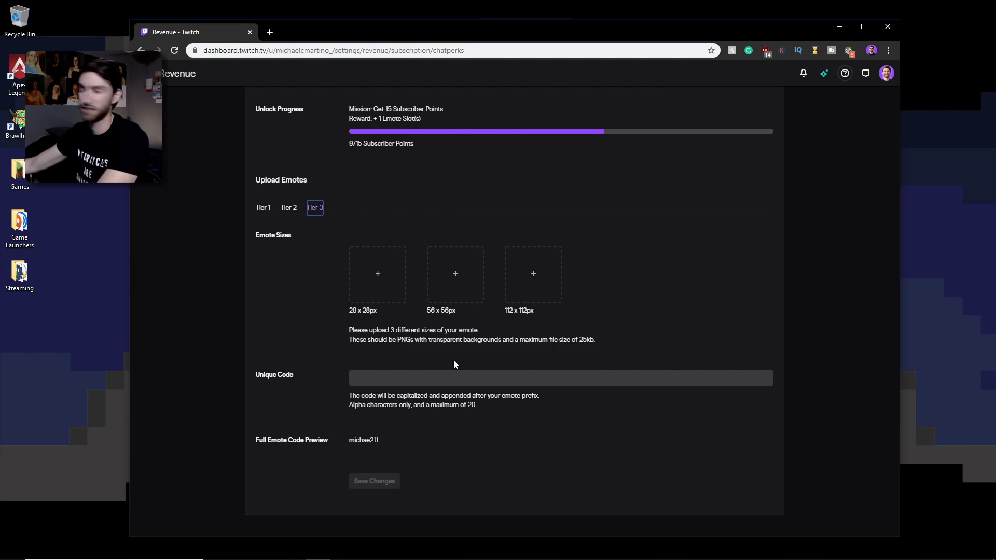
Move the browser aside and open the exported emote PNG in Windows Photos
{"action": "left_click_drag", "start_coordinate": [518, 46], "coordinate": [620, 50]}
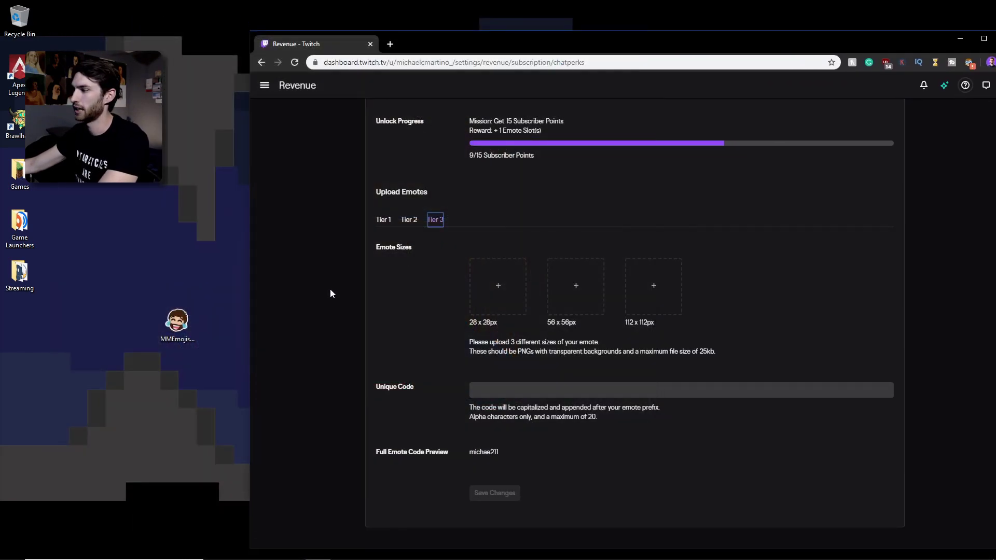
{"action": "right_click", "coordinate": [162, 328]}
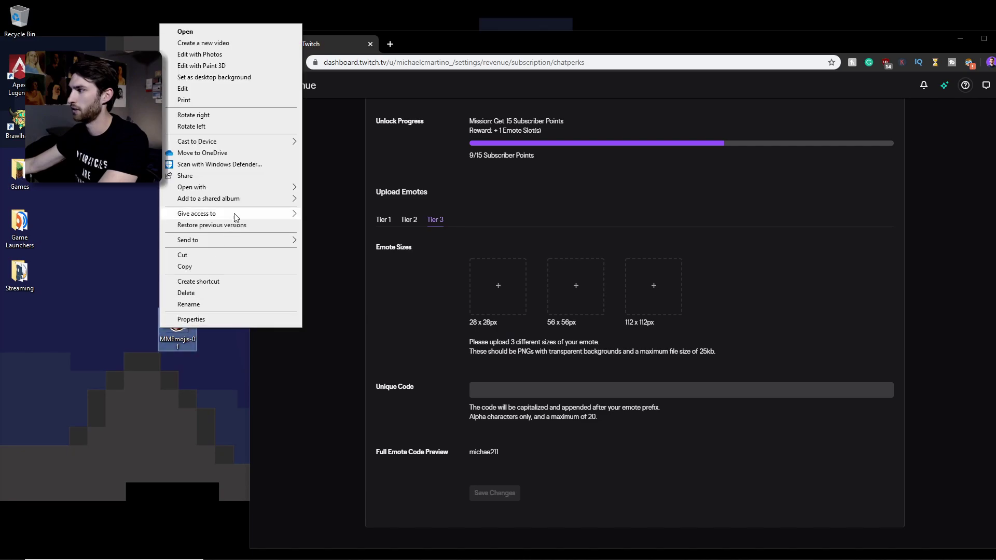
{"action": "mouse_move", "coordinate": [266, 190]}
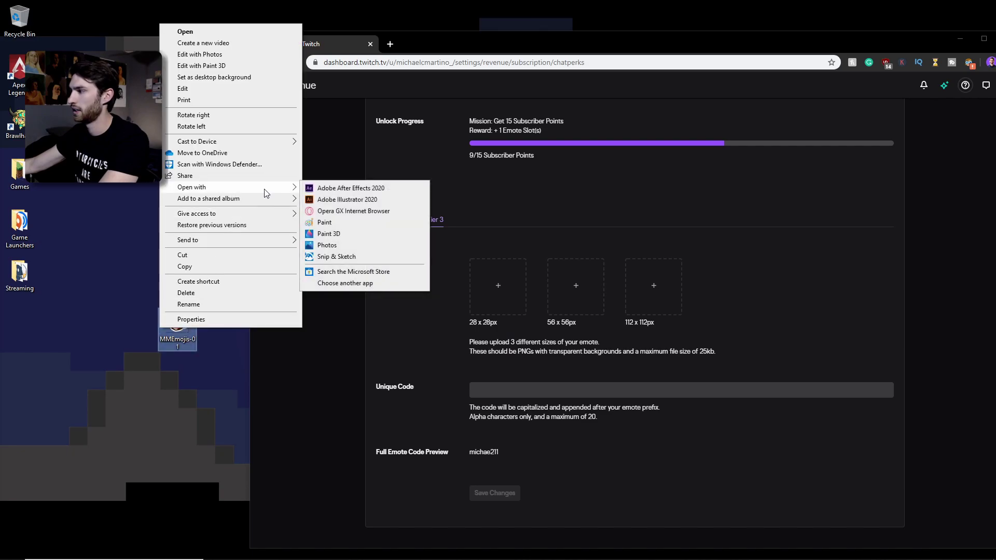
{"action": "left_click", "coordinate": [327, 245]}
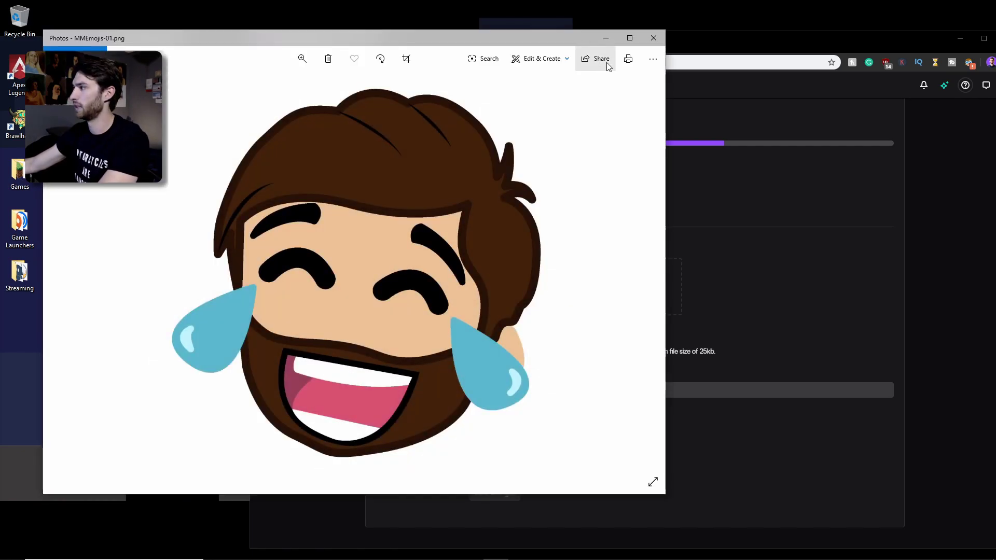
Save a 28 × 28 px resized copy and drag it into Twitch's 28 × 28 Tier 3 slot
{"action": "left_click", "coordinate": [654, 58]}
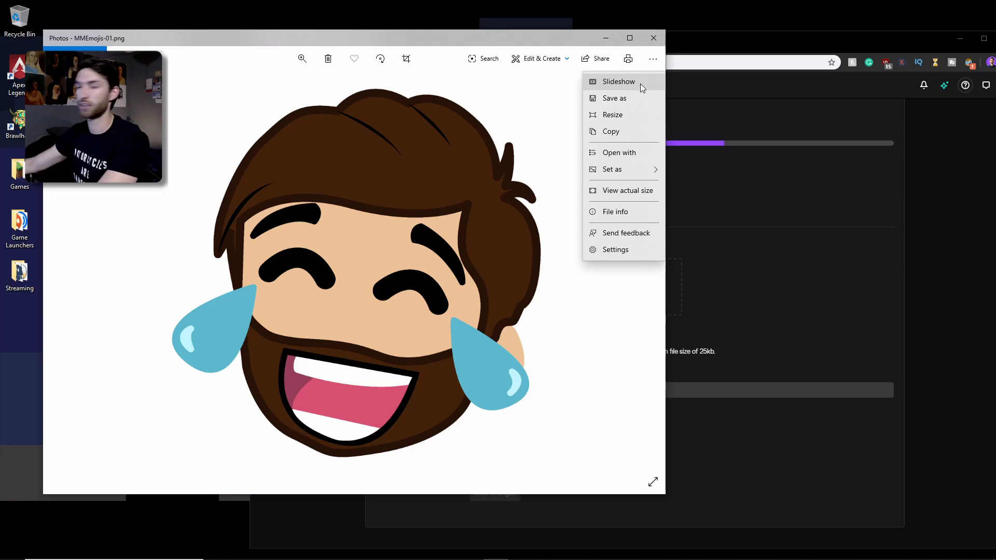
{"action": "left_click", "coordinate": [653, 61]}
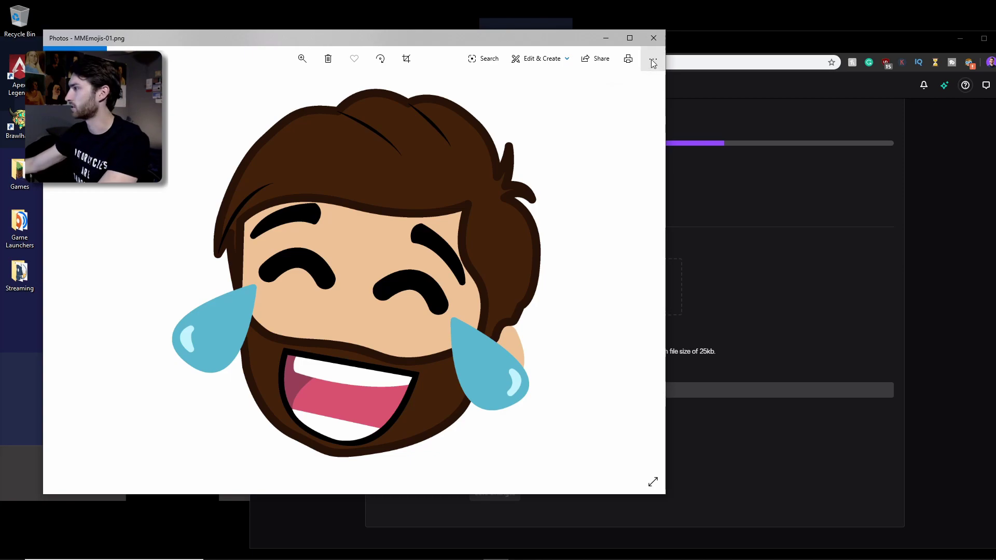
{"action": "left_click", "coordinate": [653, 63]}
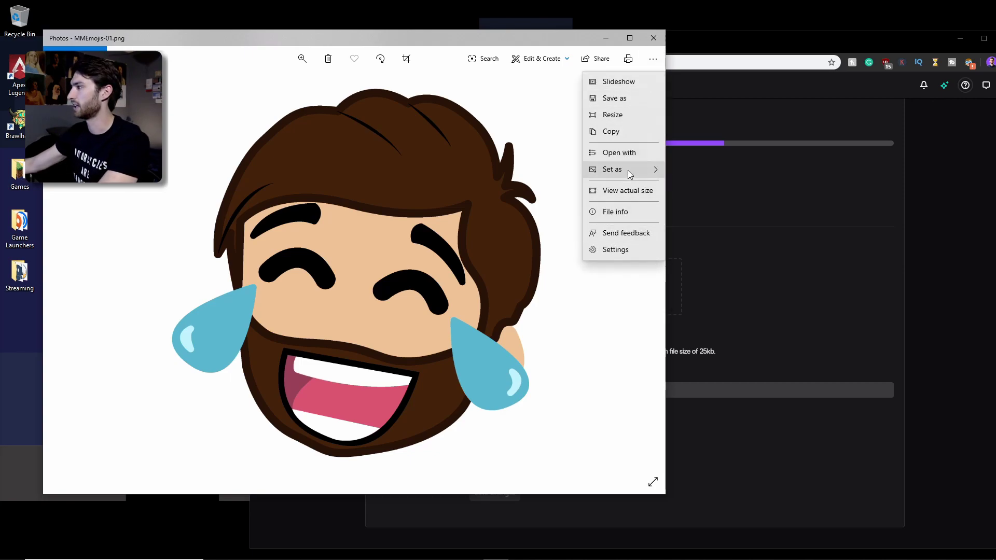
{"action": "left_click", "coordinate": [614, 114]}
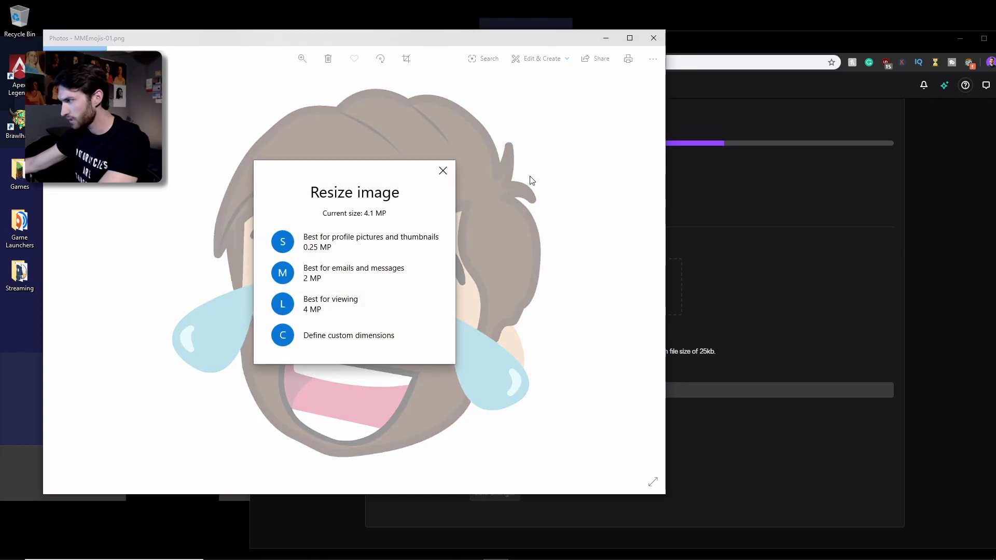
{"action": "left_click", "coordinate": [319, 339]}
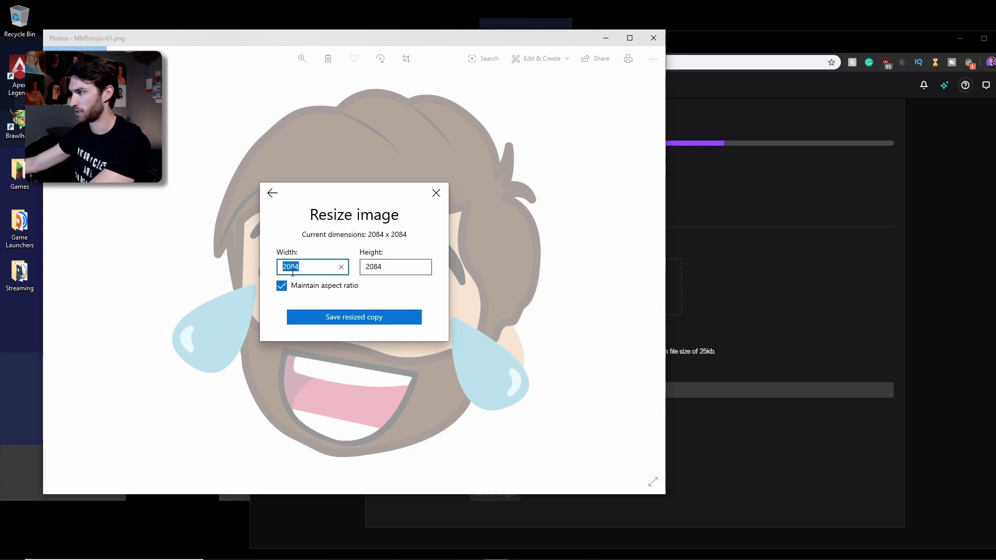
{"action": "left_click", "coordinate": [338, 314]}
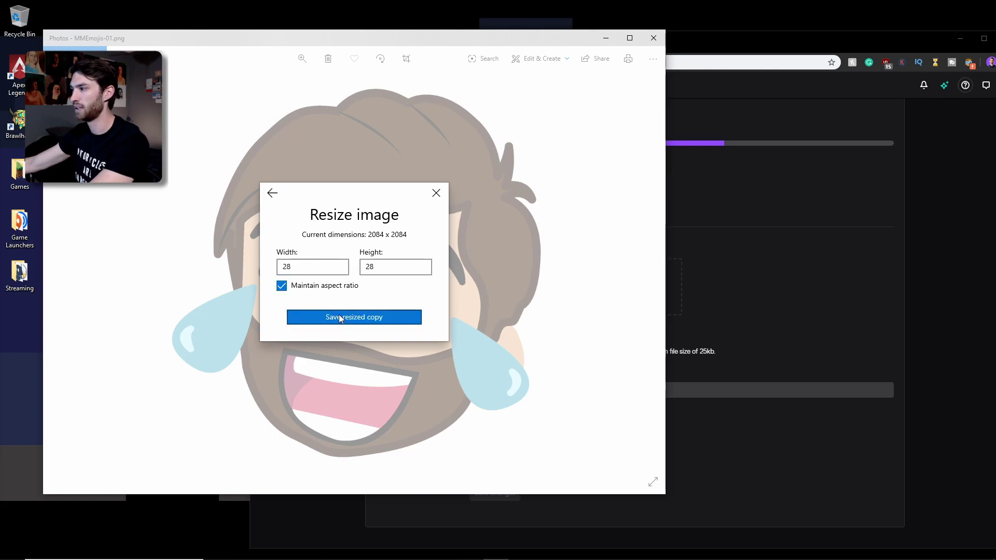
{"action": "scroll", "coordinate": [85, 218], "scroll_direction": "up", "scroll_amount": 5}
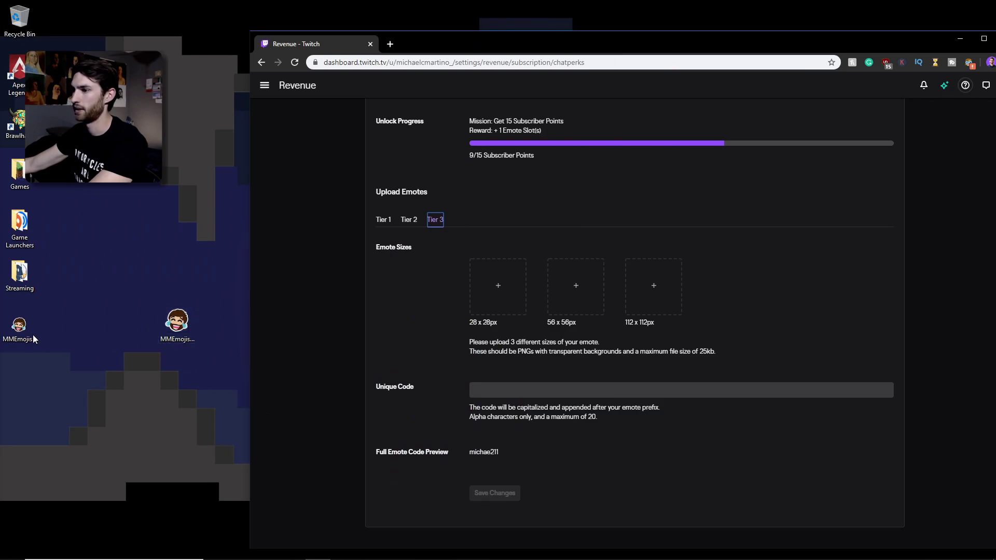
{"action": "left_click_drag", "start_coordinate": [33, 338], "coordinate": [483, 296]}
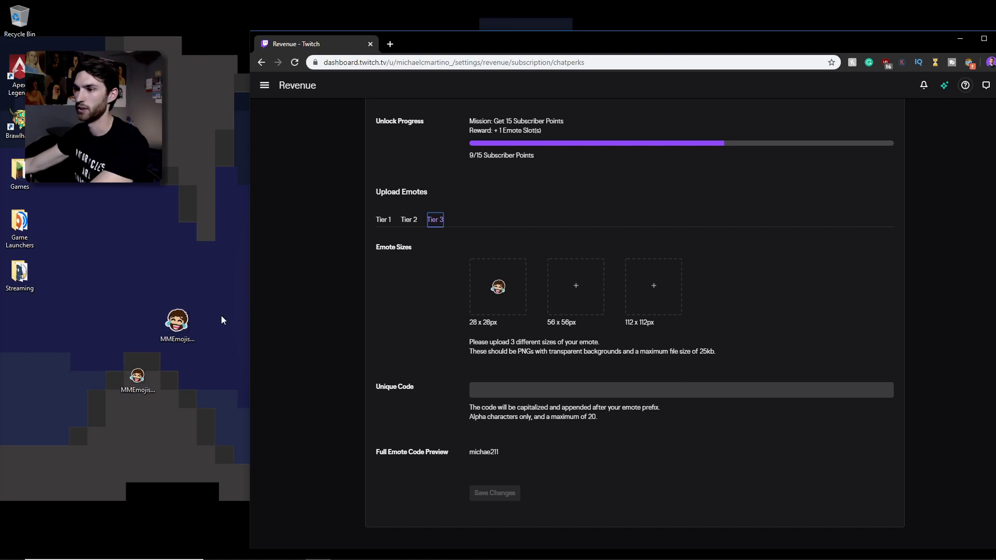
{"action": "left_click_drag", "start_coordinate": [178, 321], "coordinate": [145, 321]}
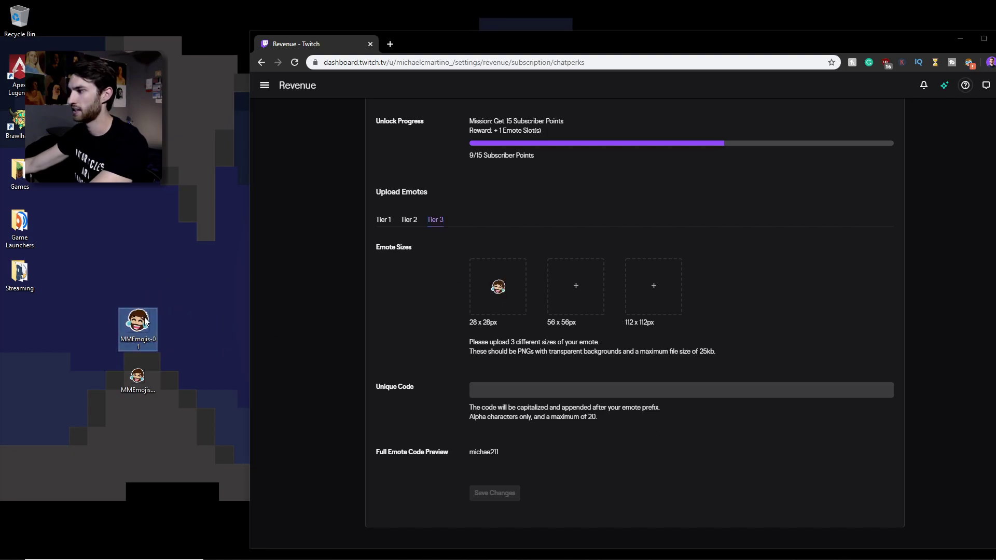
{"action": "right_click", "coordinate": [134, 327]}
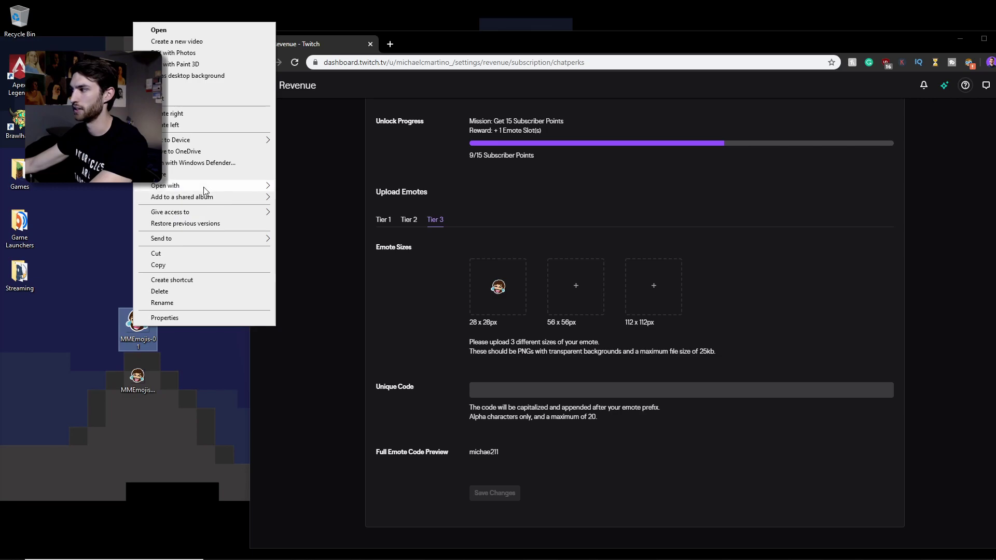
{"action": "mouse_move", "coordinate": [204, 186]}
{"action": "left_click", "coordinate": [326, 239]}
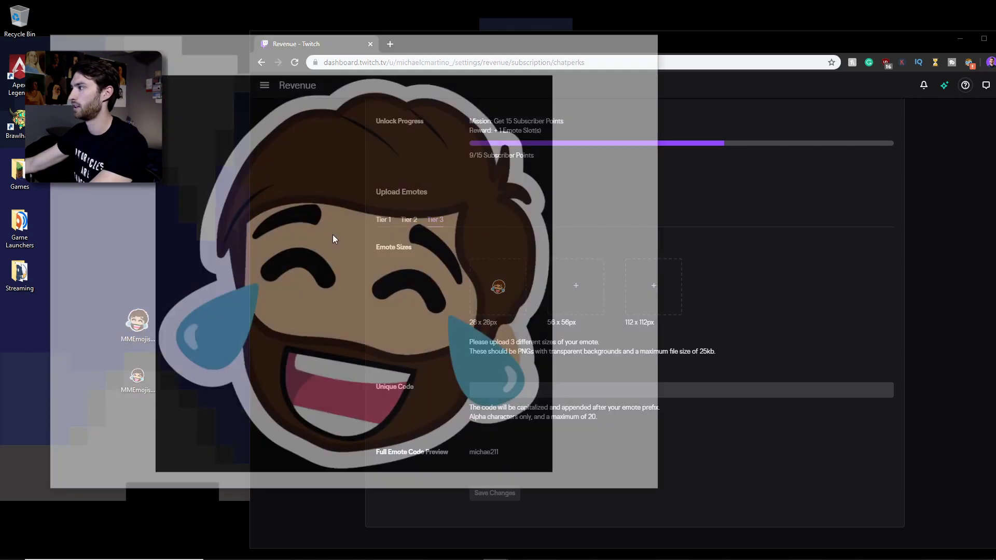
{"action": "left_click", "coordinate": [653, 59]}
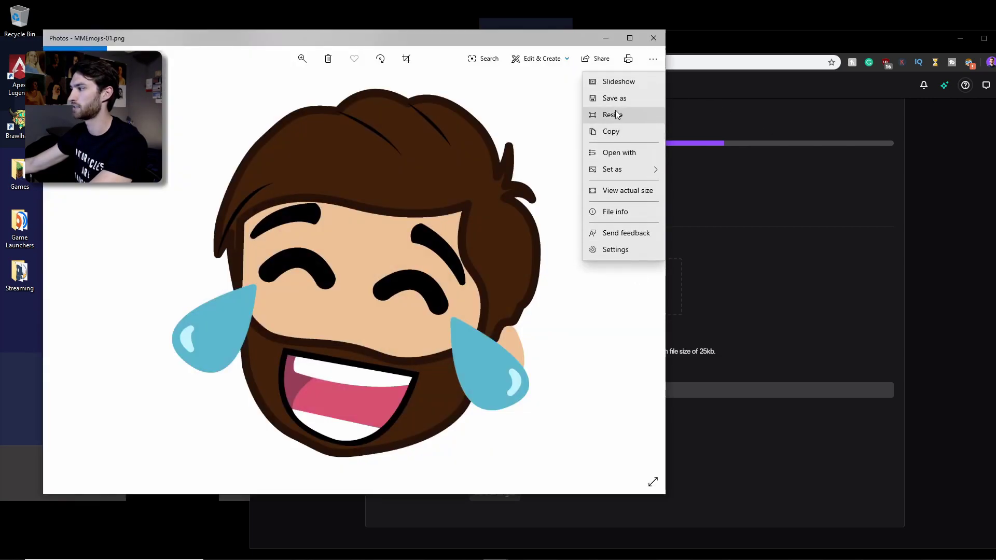
{"action": "left_click", "coordinate": [615, 115]}
{"action": "left_click", "coordinate": [290, 335]}
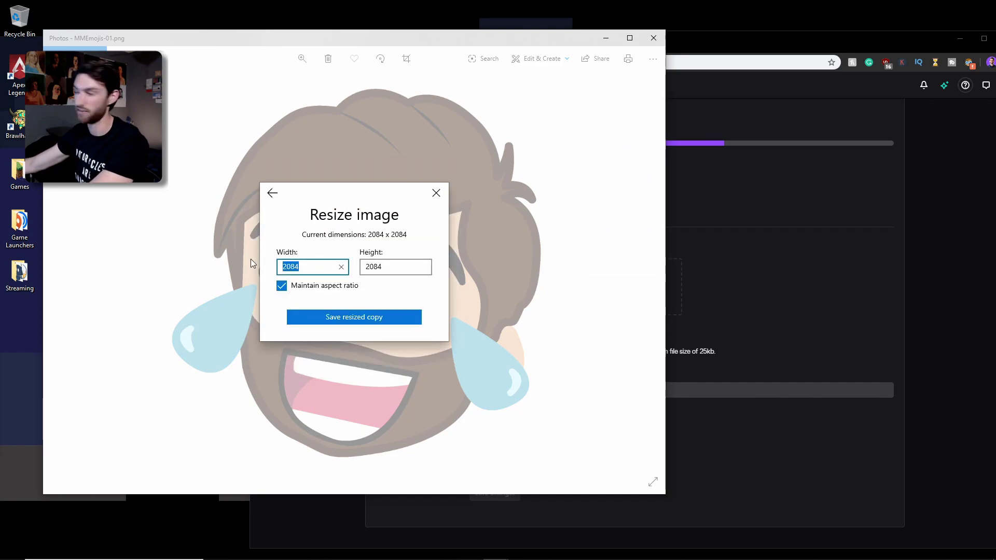
{"action": "left_click", "coordinate": [653, 38]}
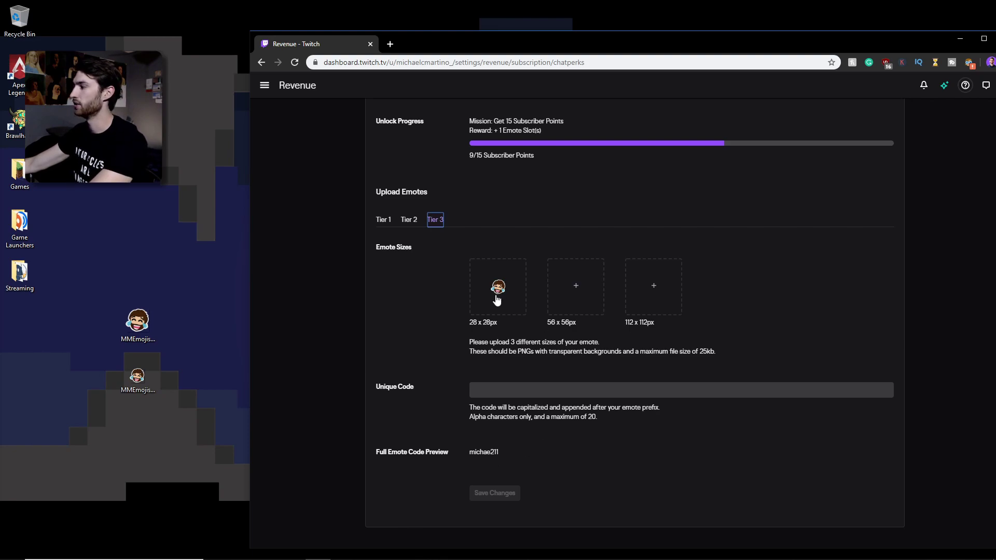
{"action": "scroll", "coordinate": [642, 449], "scroll_direction": "up", "scroll_amount": 5}
{"action": "scroll", "coordinate": [642, 448], "scroll_direction": "up", "scroll_amount": 1}
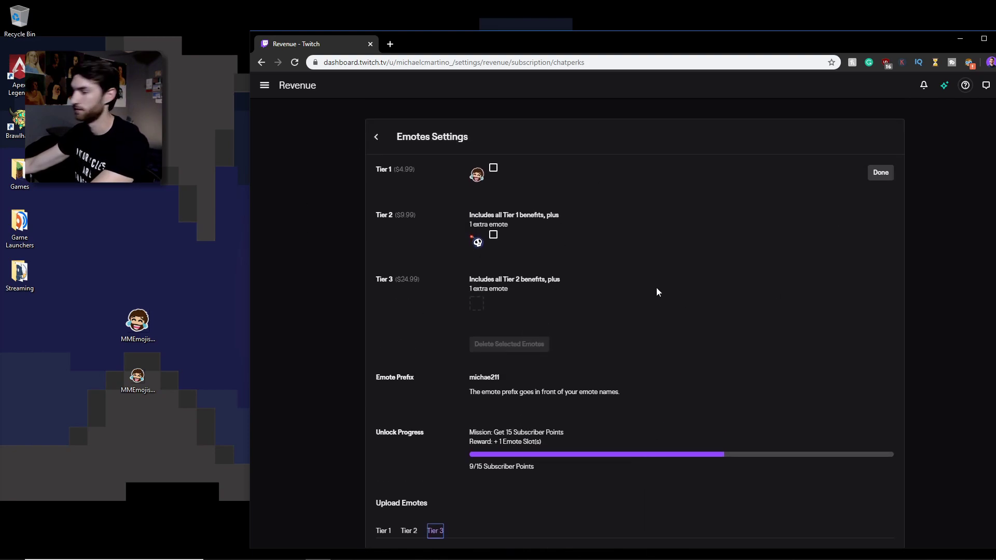